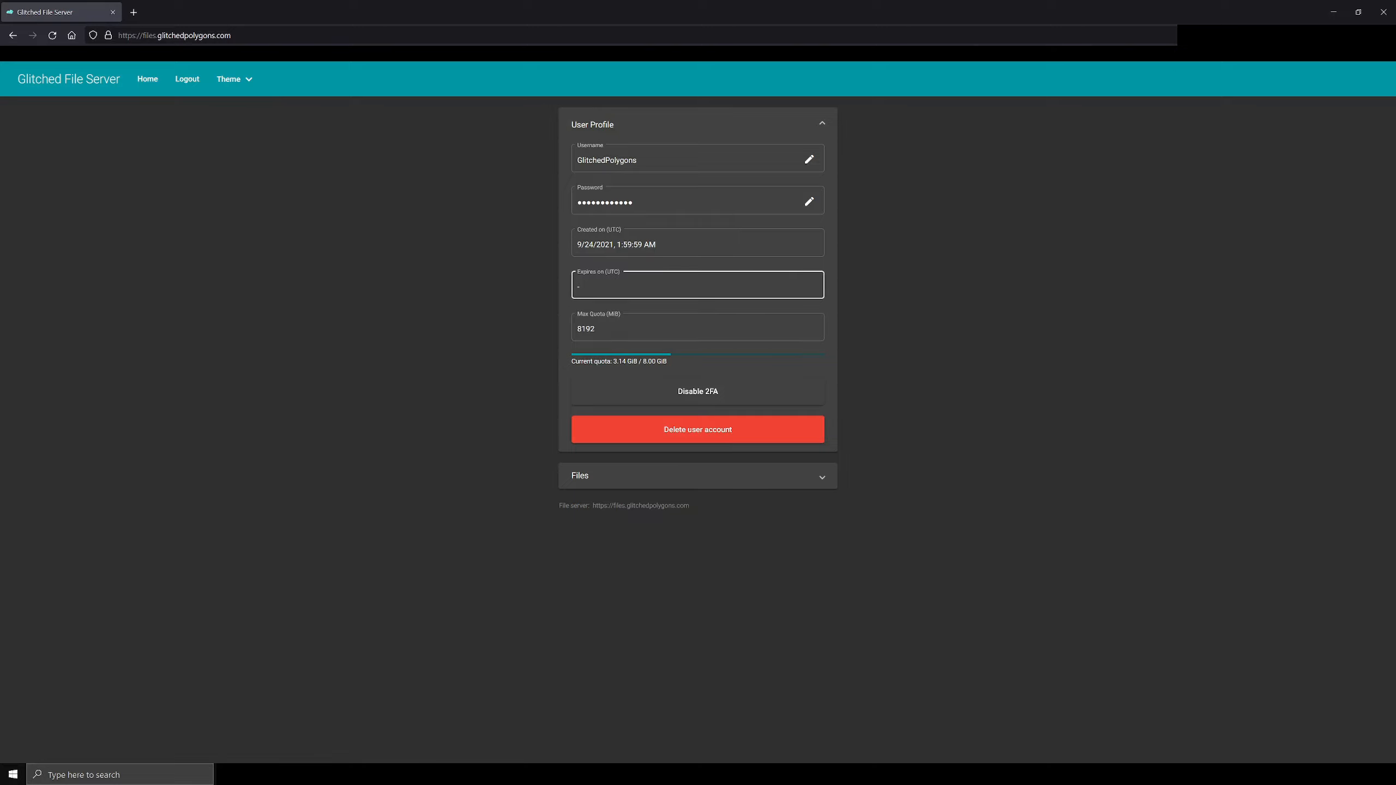
{"action": "left_click", "coordinate": [578, 289]}
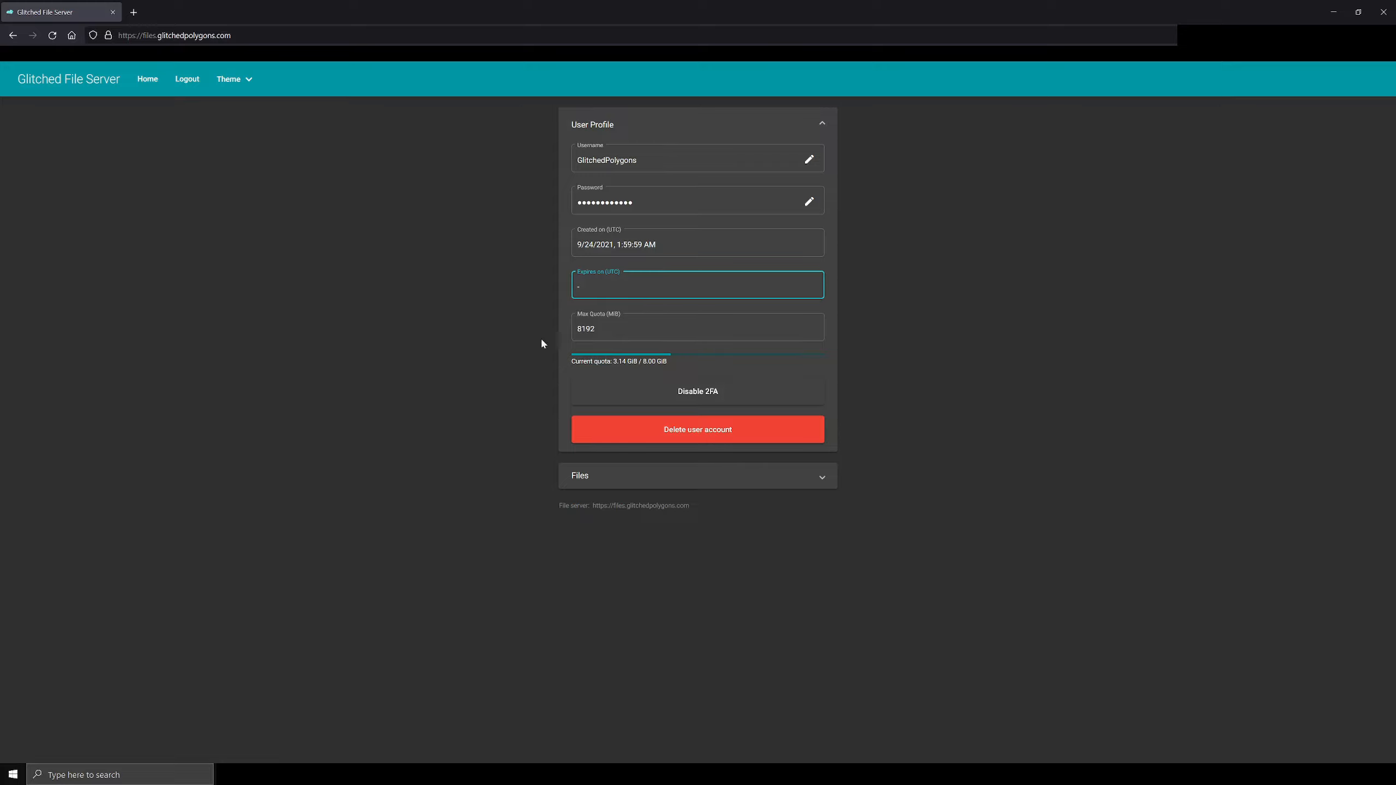
{"action": "left_click", "coordinate": [599, 329]}
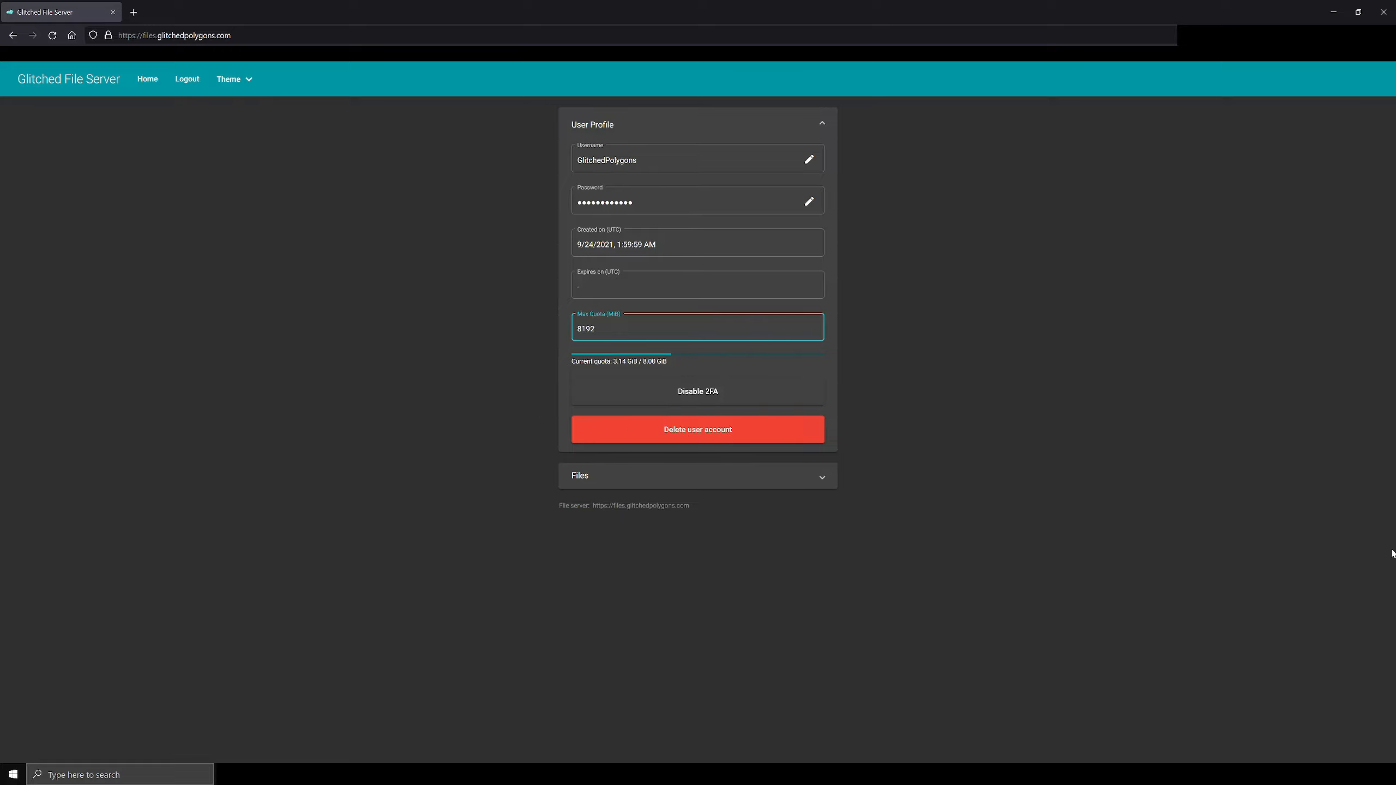
{"action": "left_click", "coordinate": [849, 326]}
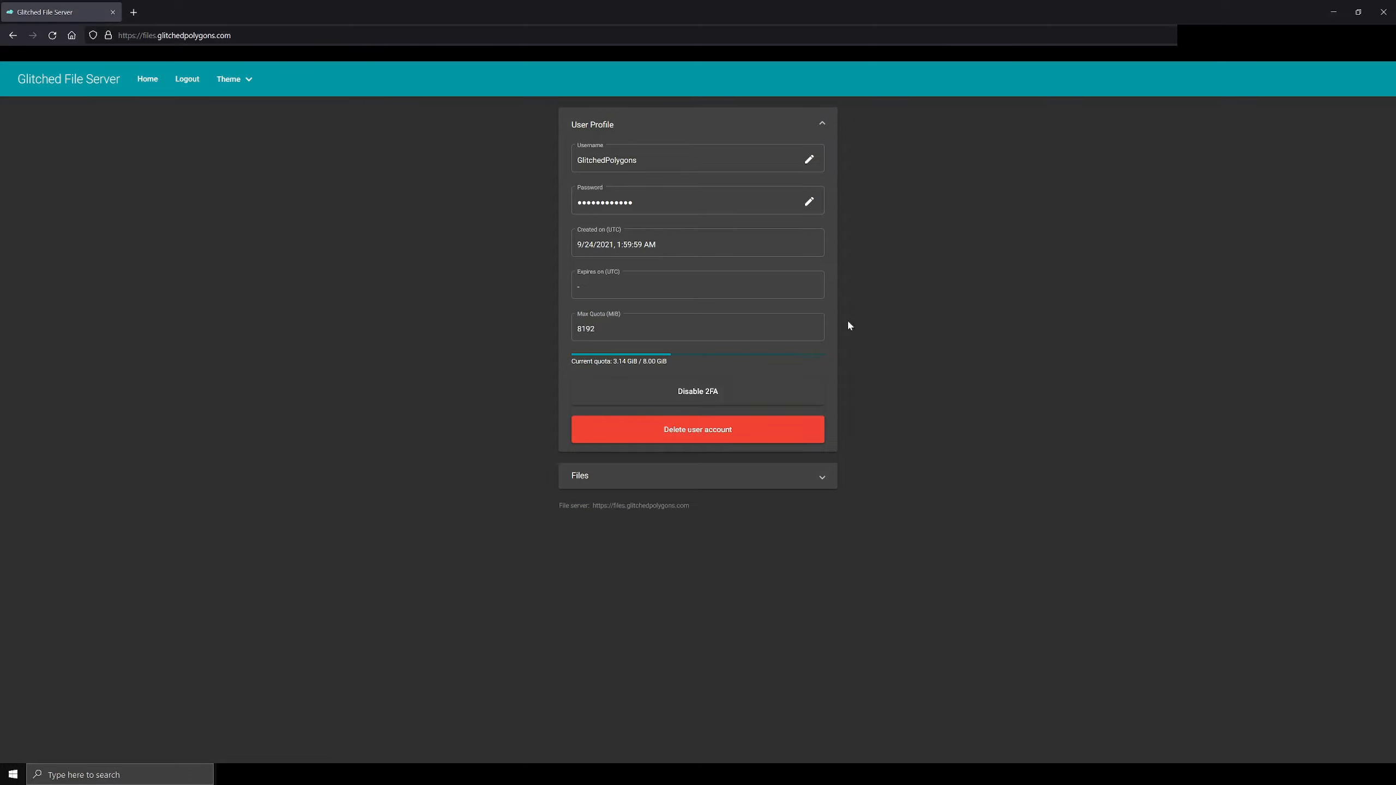
Expand the account's Files list and filter it by the file name 'argon'.
{"action": "left_click", "coordinate": [645, 486]}
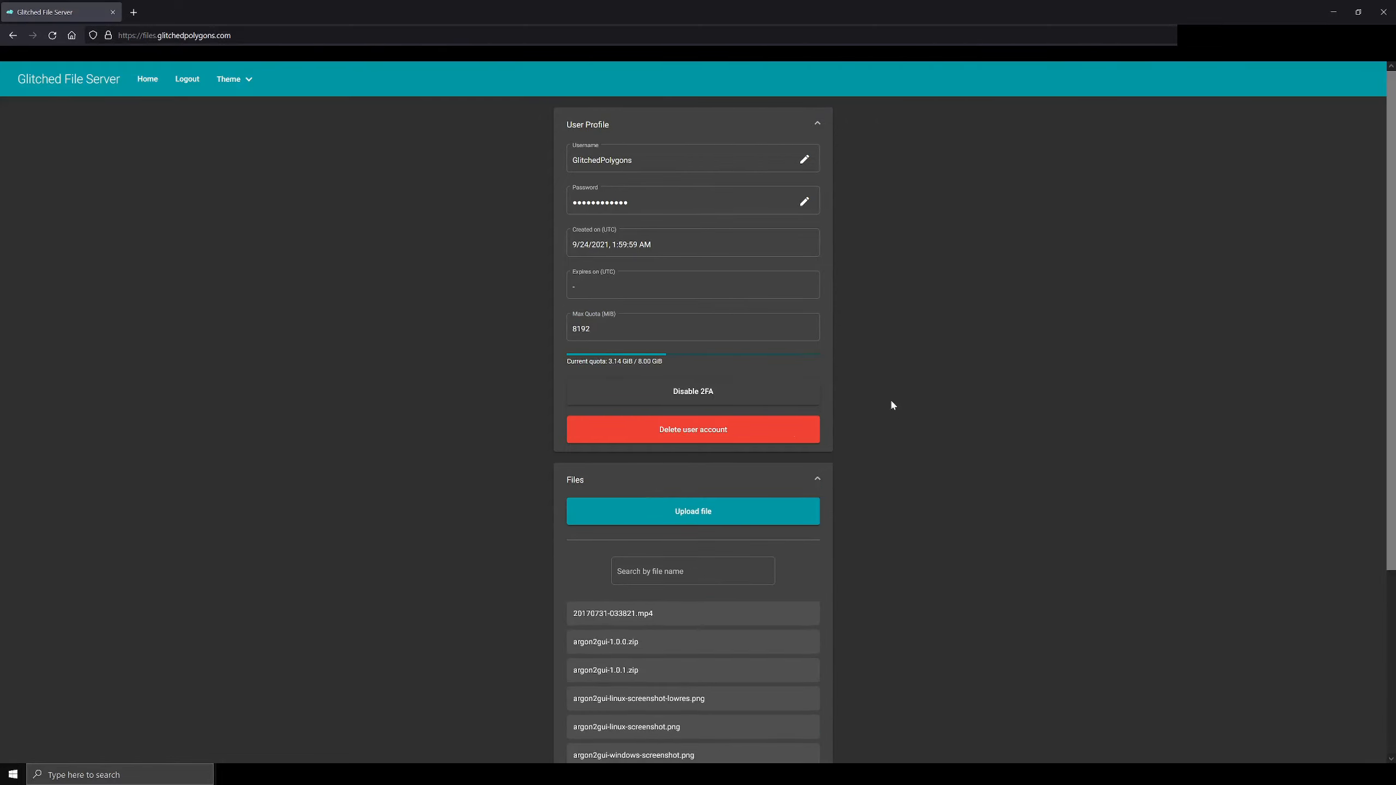
{"action": "scroll", "coordinate": [942, 363], "scroll_direction": "down", "scroll_amount": 3}
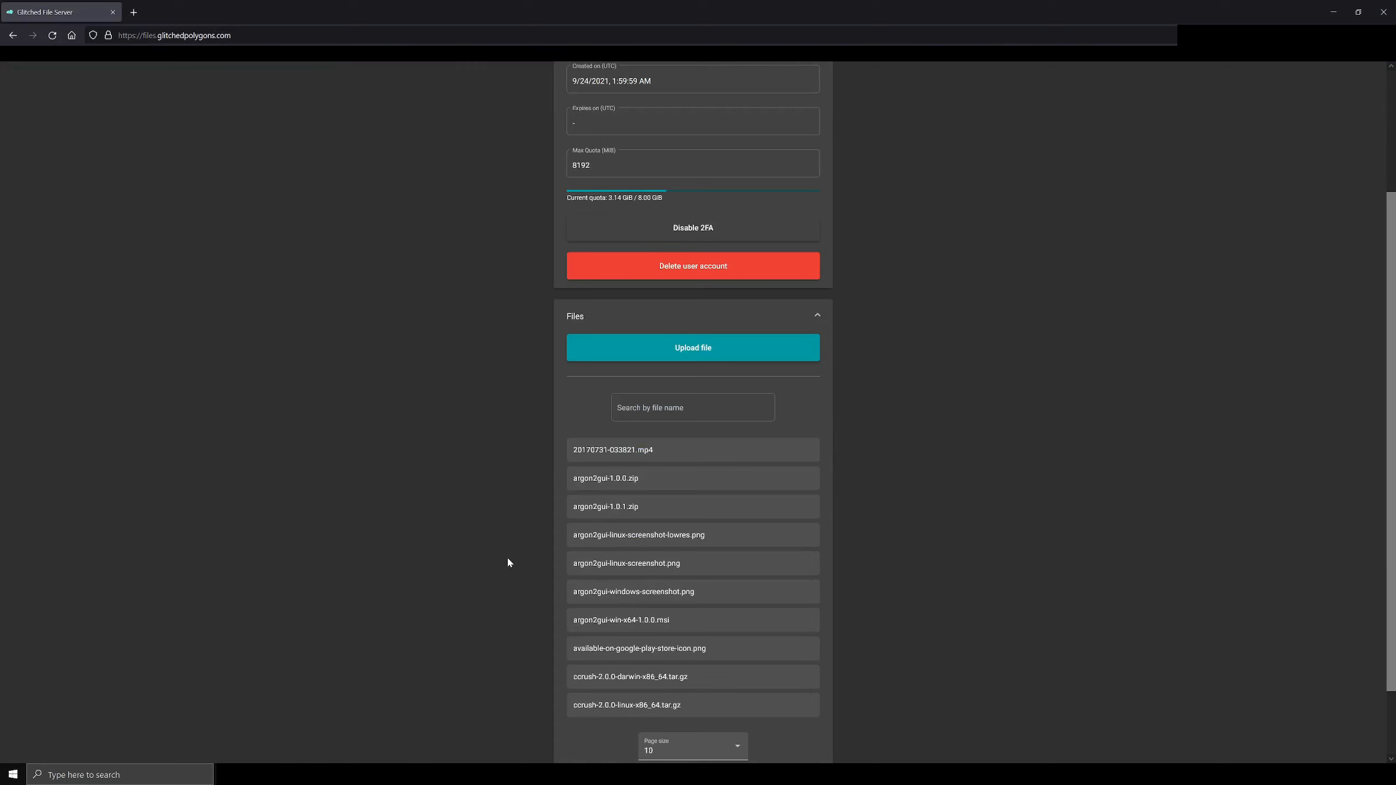
{"action": "scroll", "coordinate": [510, 550], "scroll_direction": "down", "scroll_amount": 2}
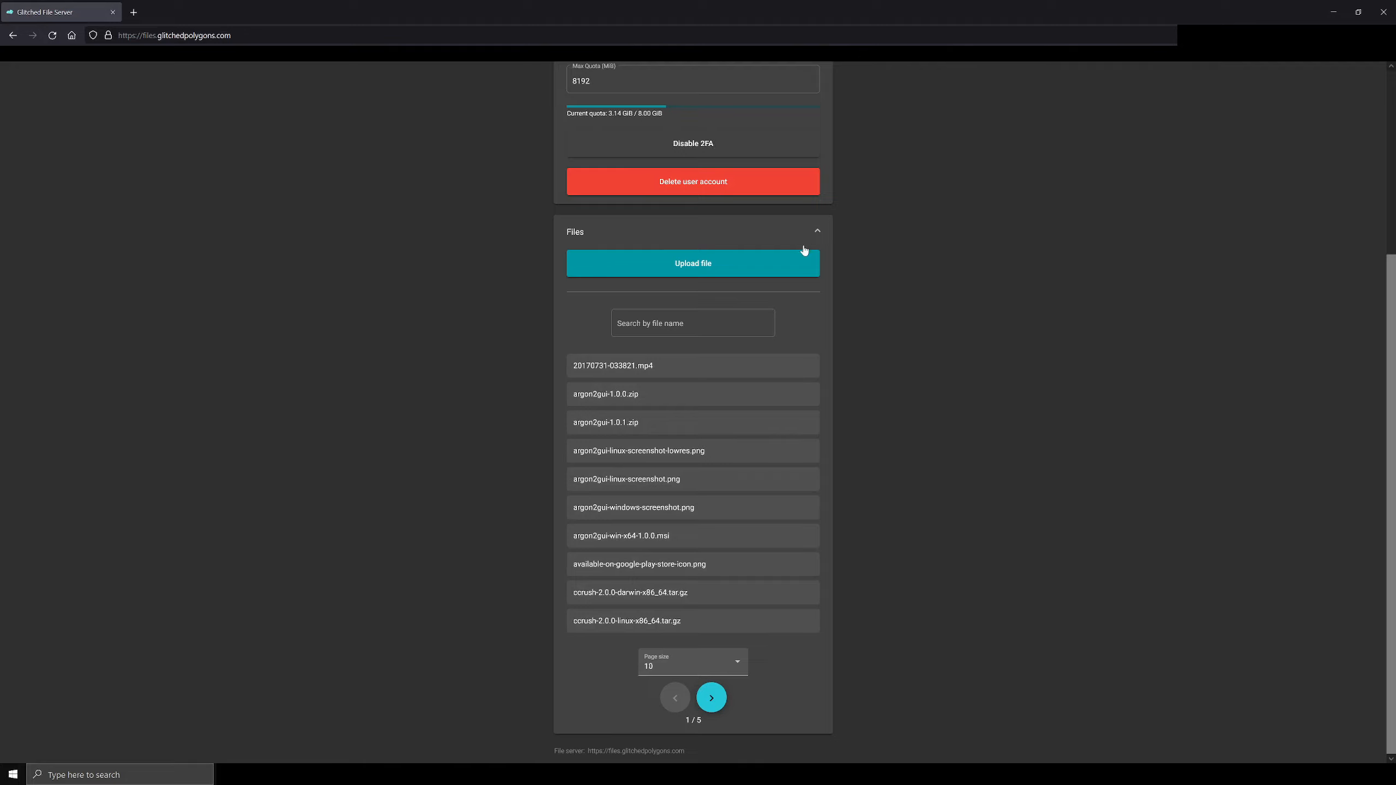
{"action": "left_click", "coordinate": [711, 322]}
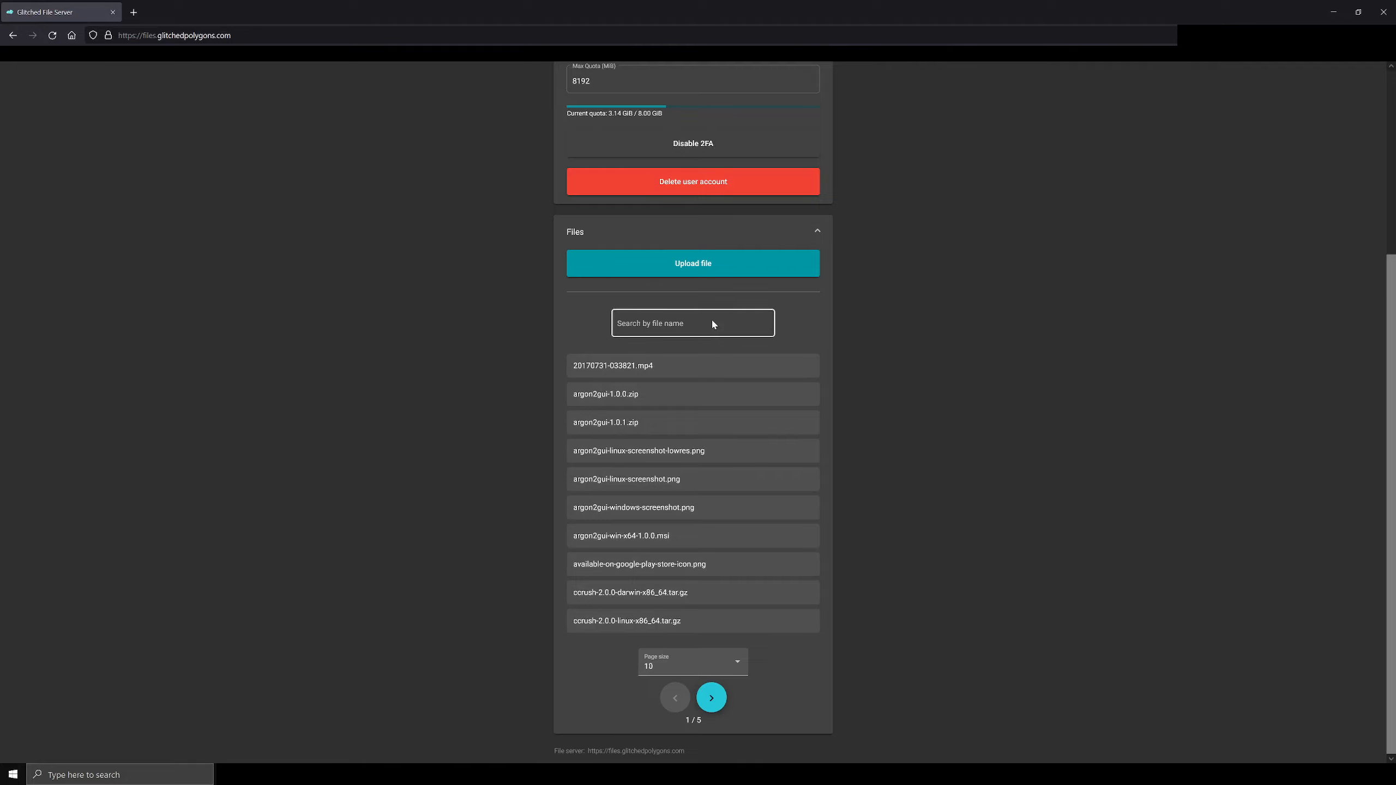
{"action": "left_click", "coordinate": [671, 320]}
{"action": "type", "text": "argon"}
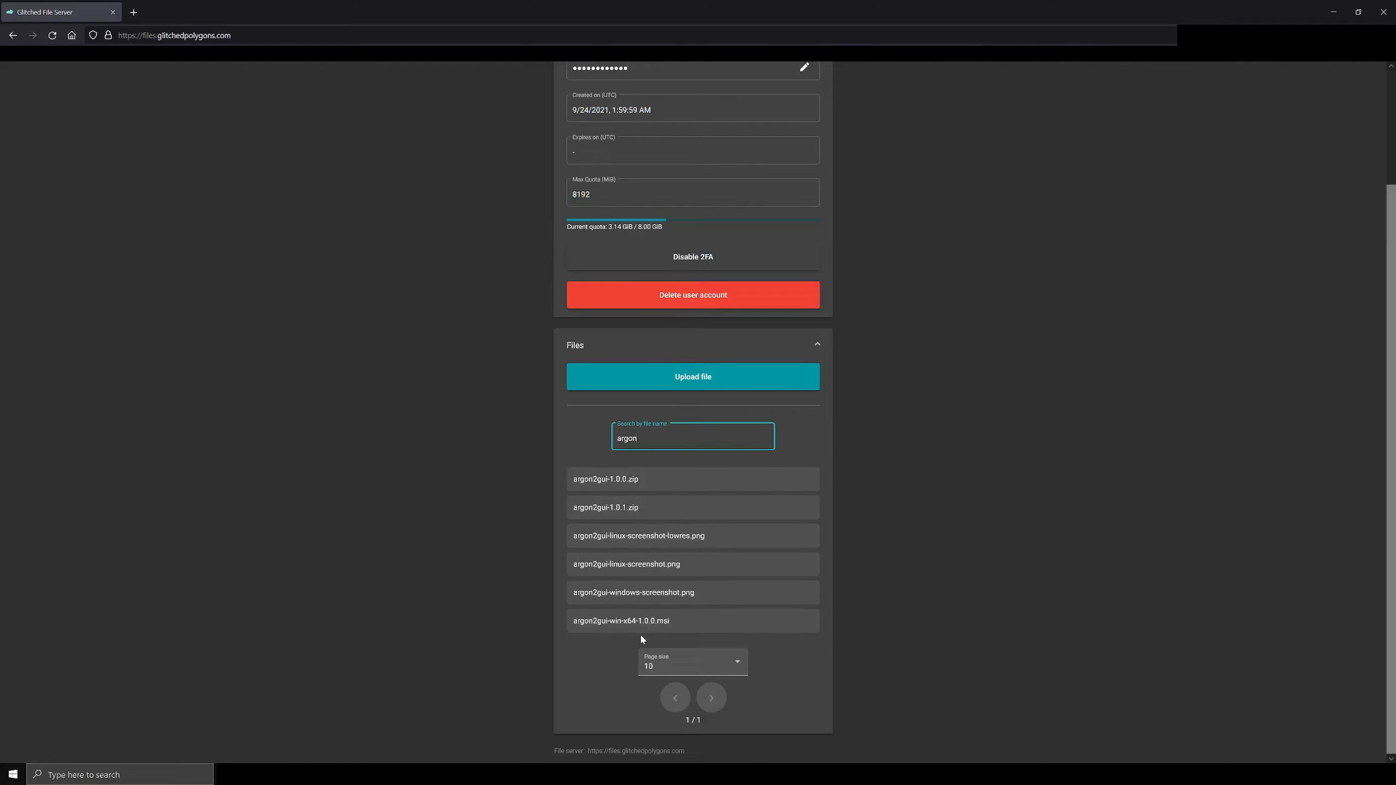
Open argon2gui-1.0.1.zip's details and select its File ID, SHA-256 and file name values.
{"action": "left_click", "coordinate": [661, 519]}
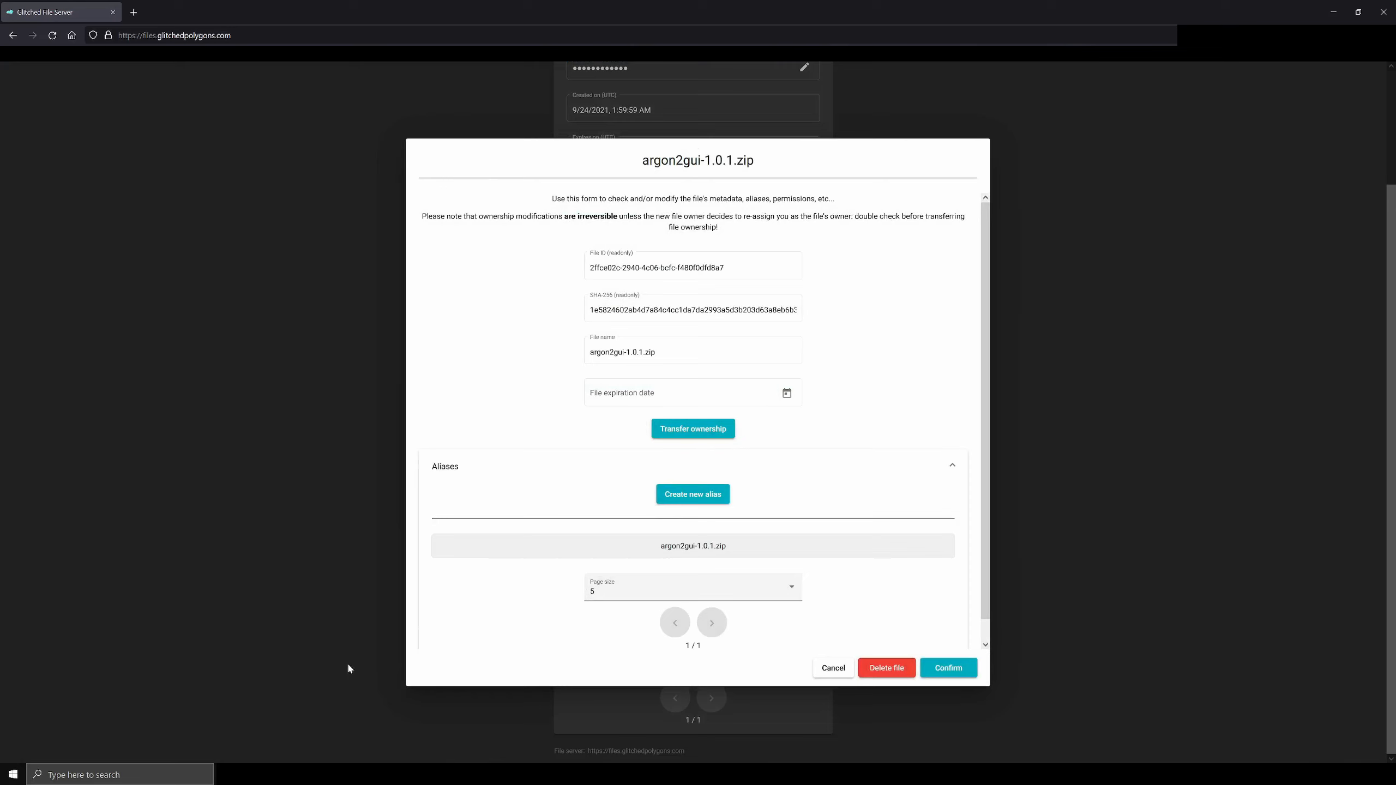
{"action": "key", "text": "Tab"}
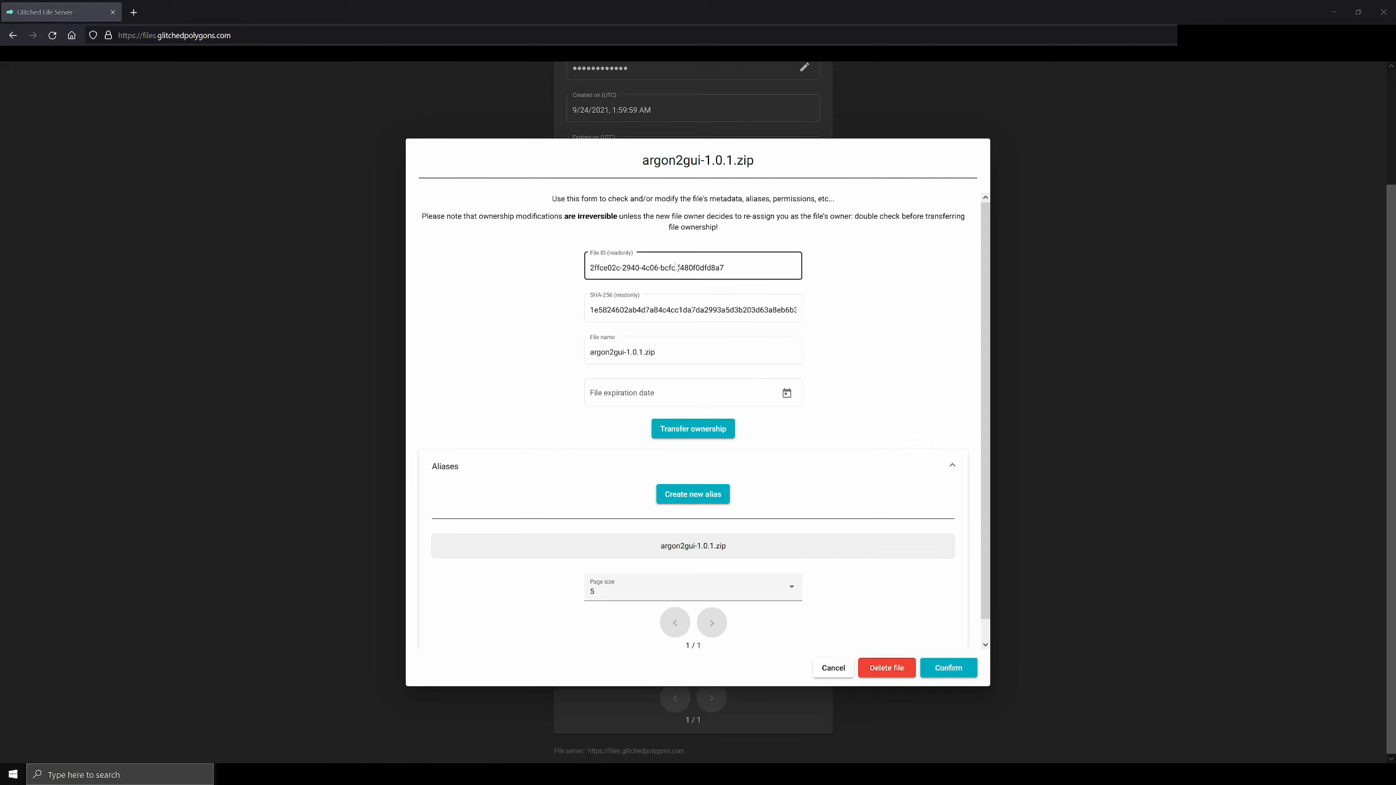
{"action": "triple_click", "coordinate": [722, 266]}
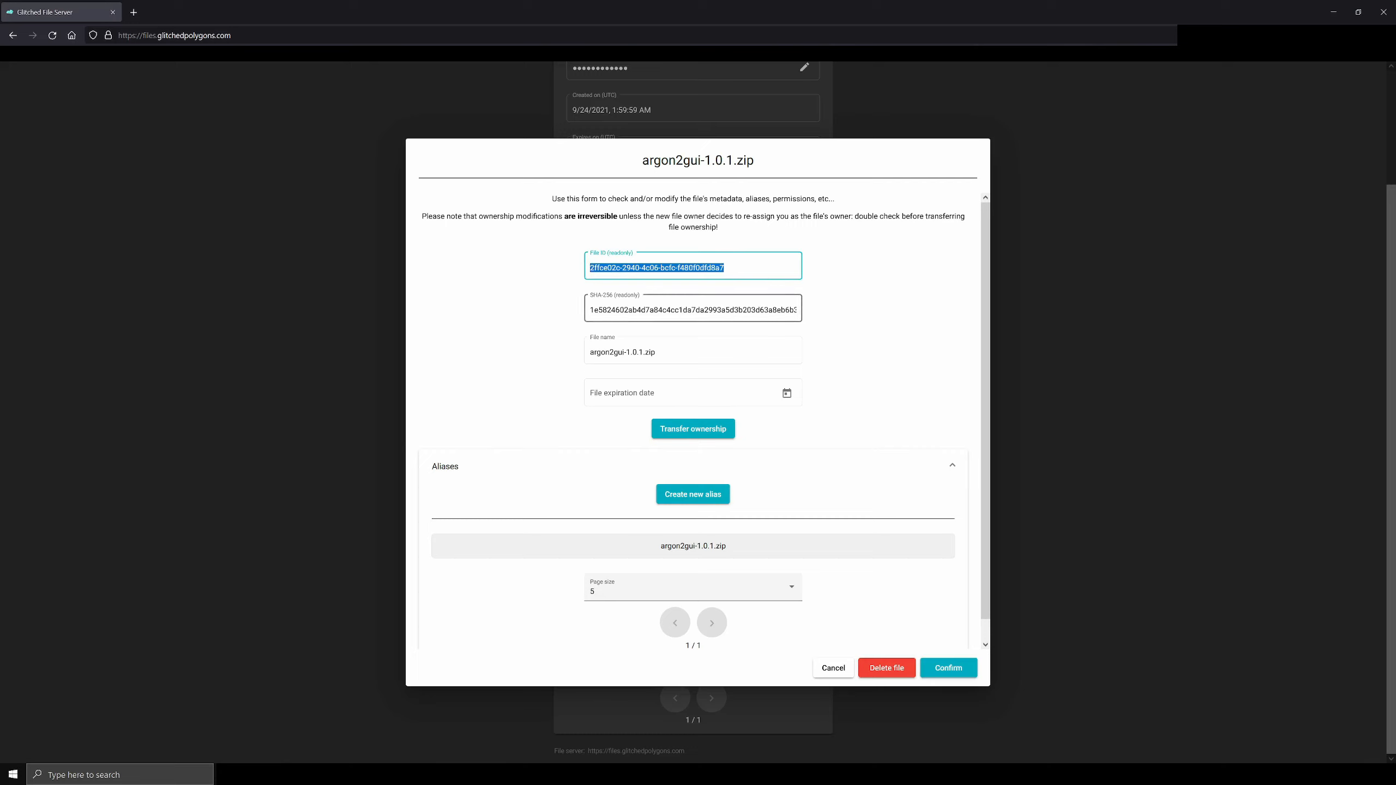
{"action": "triple_click", "coordinate": [674, 311]}
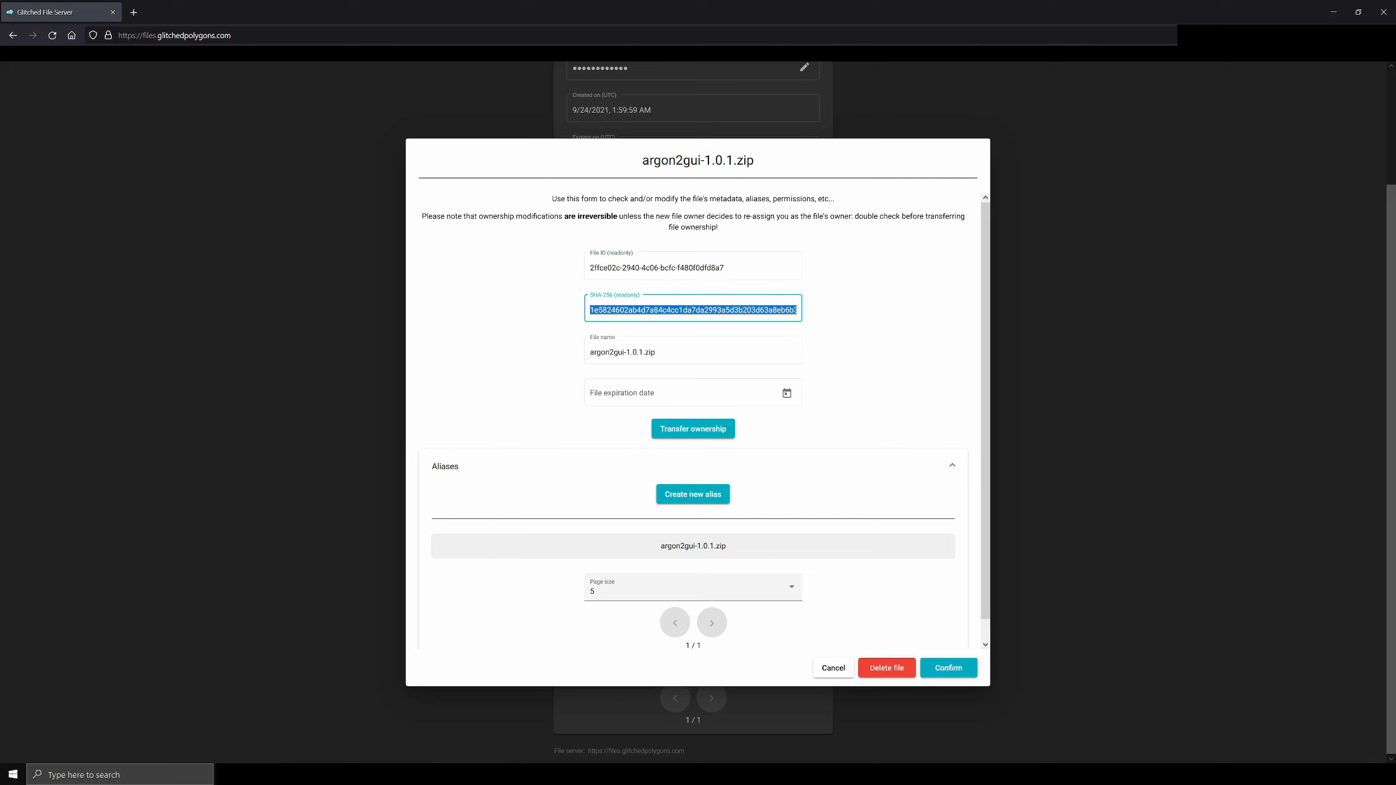
{"action": "triple_click", "coordinate": [632, 352]}
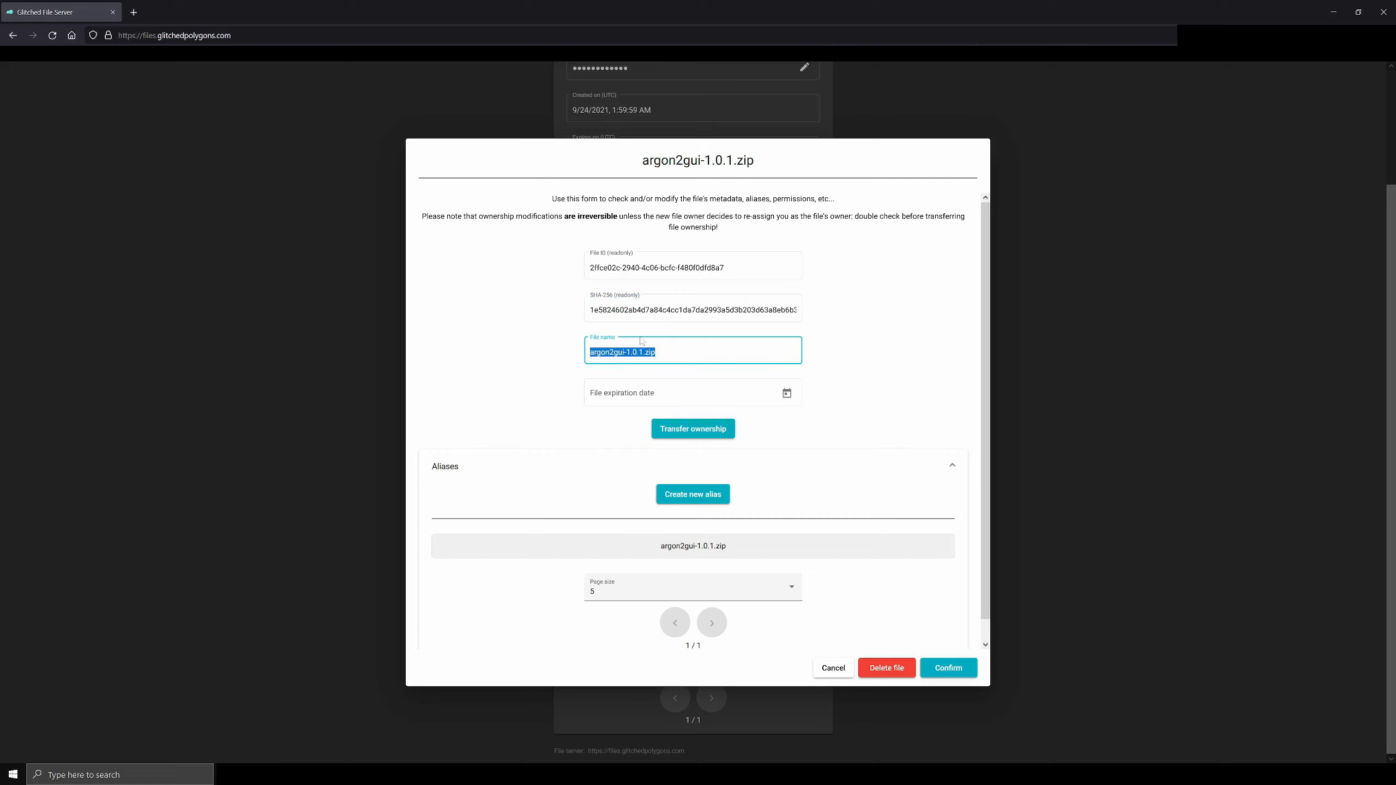
{"action": "triple_click", "coordinate": [744, 260]}
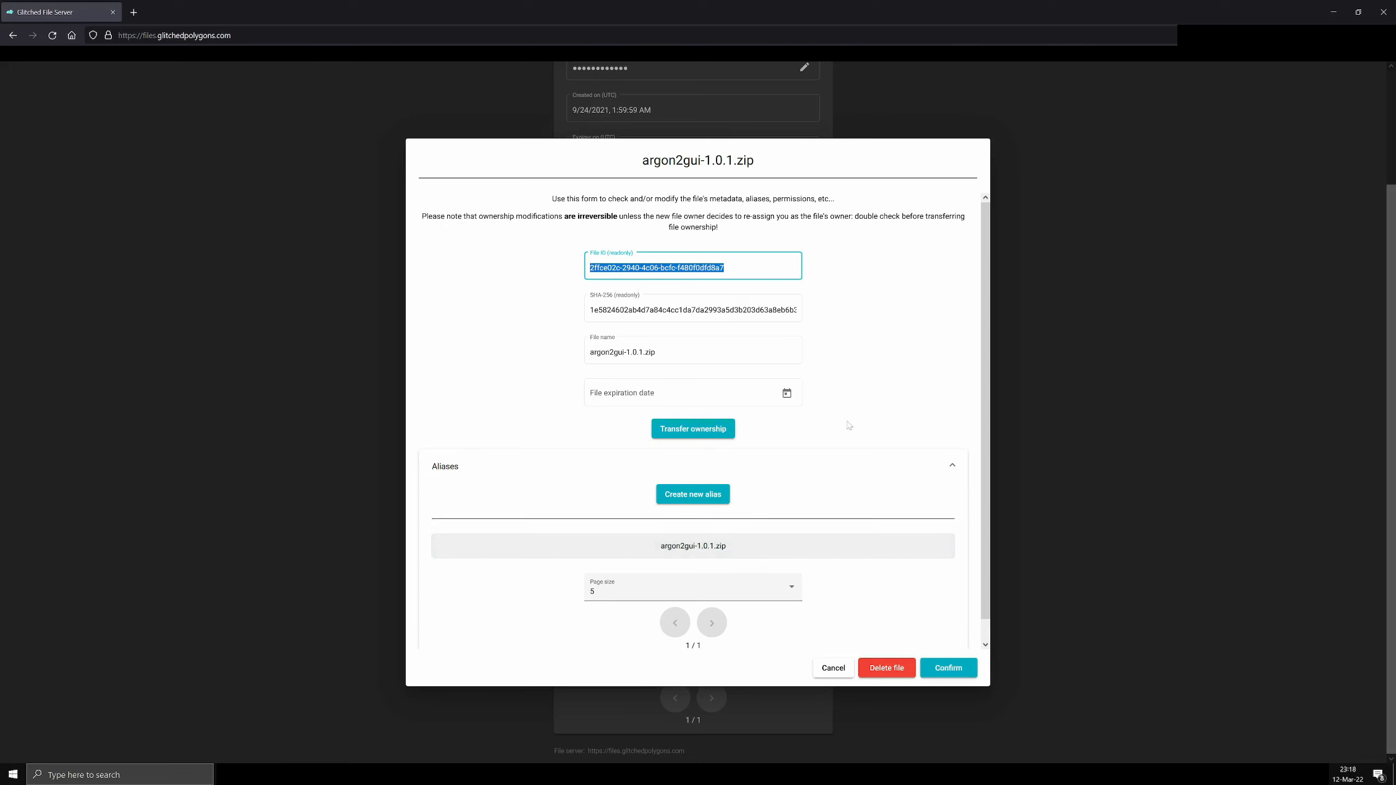
{"action": "left_click", "coordinate": [689, 430]}
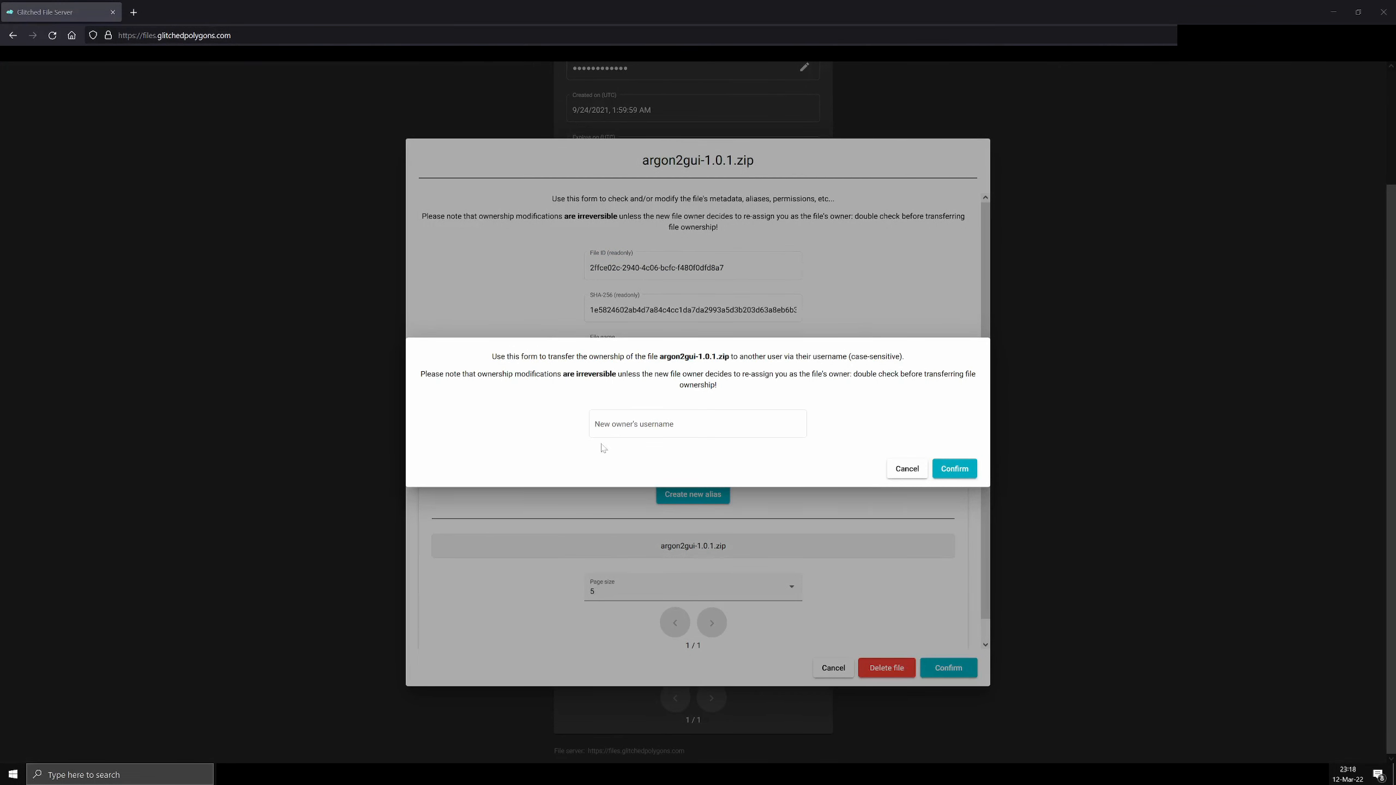
{"action": "left_click", "coordinate": [629, 425]}
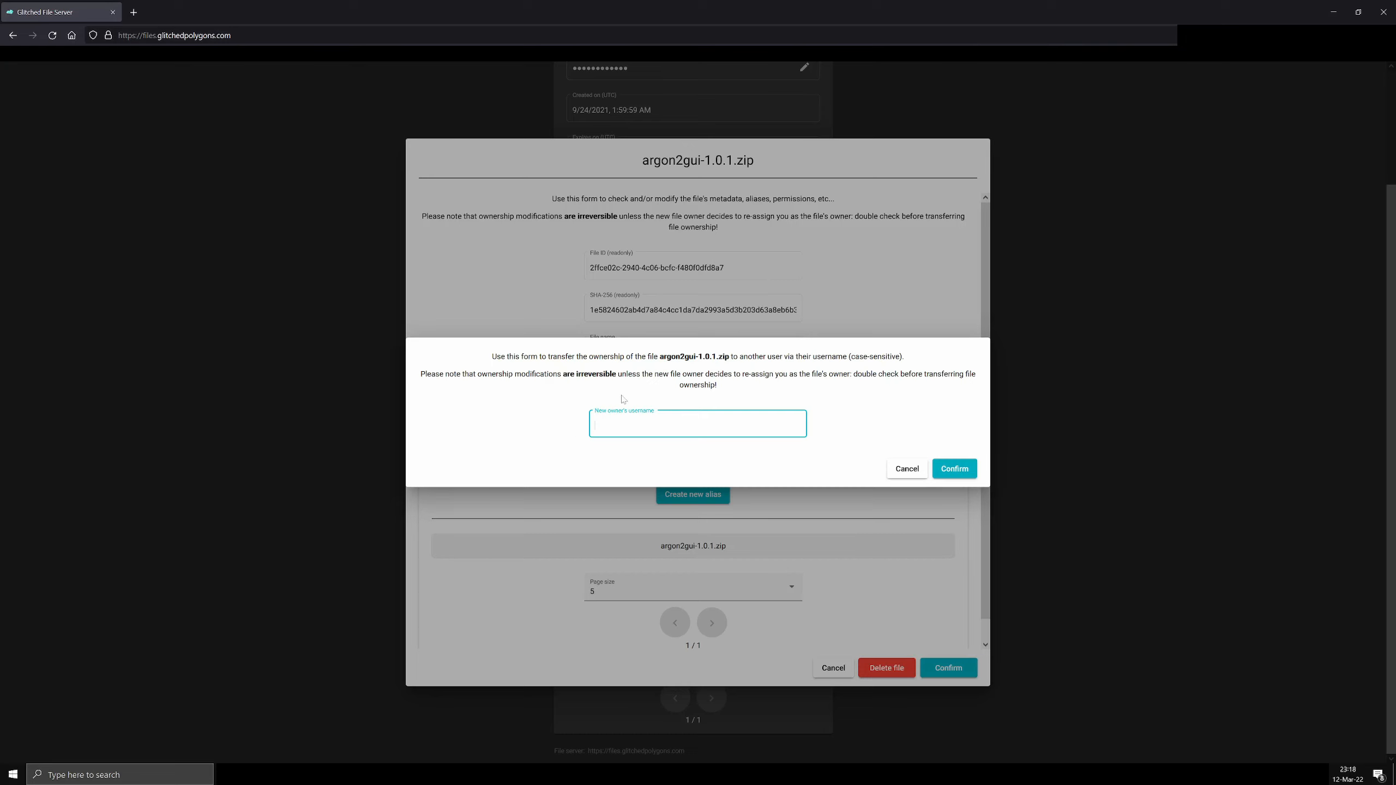
{"action": "left_click_drag", "start_coordinate": [530, 375], "coordinate": [659, 374]}
{"action": "left_click", "coordinate": [754, 391]}
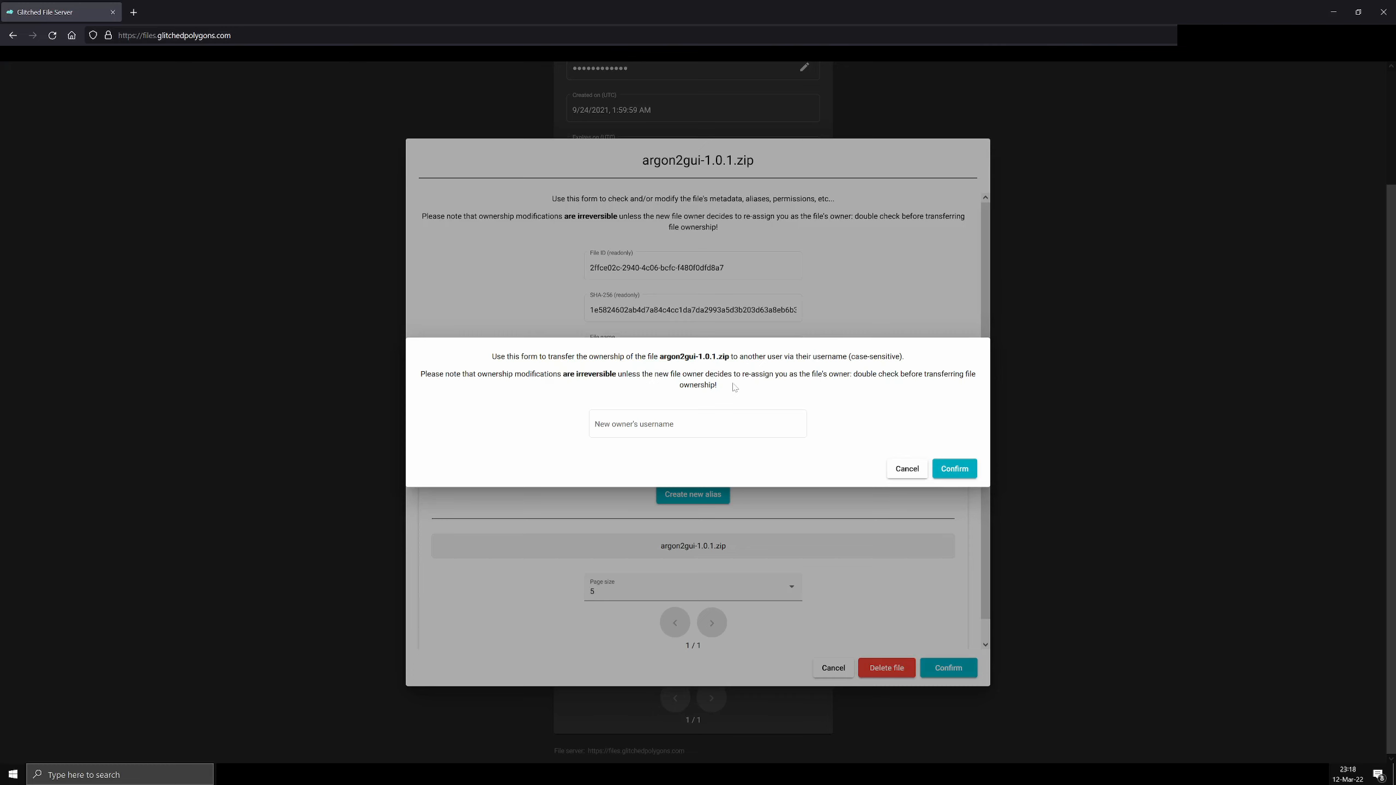
{"action": "left_click", "coordinate": [917, 469]}
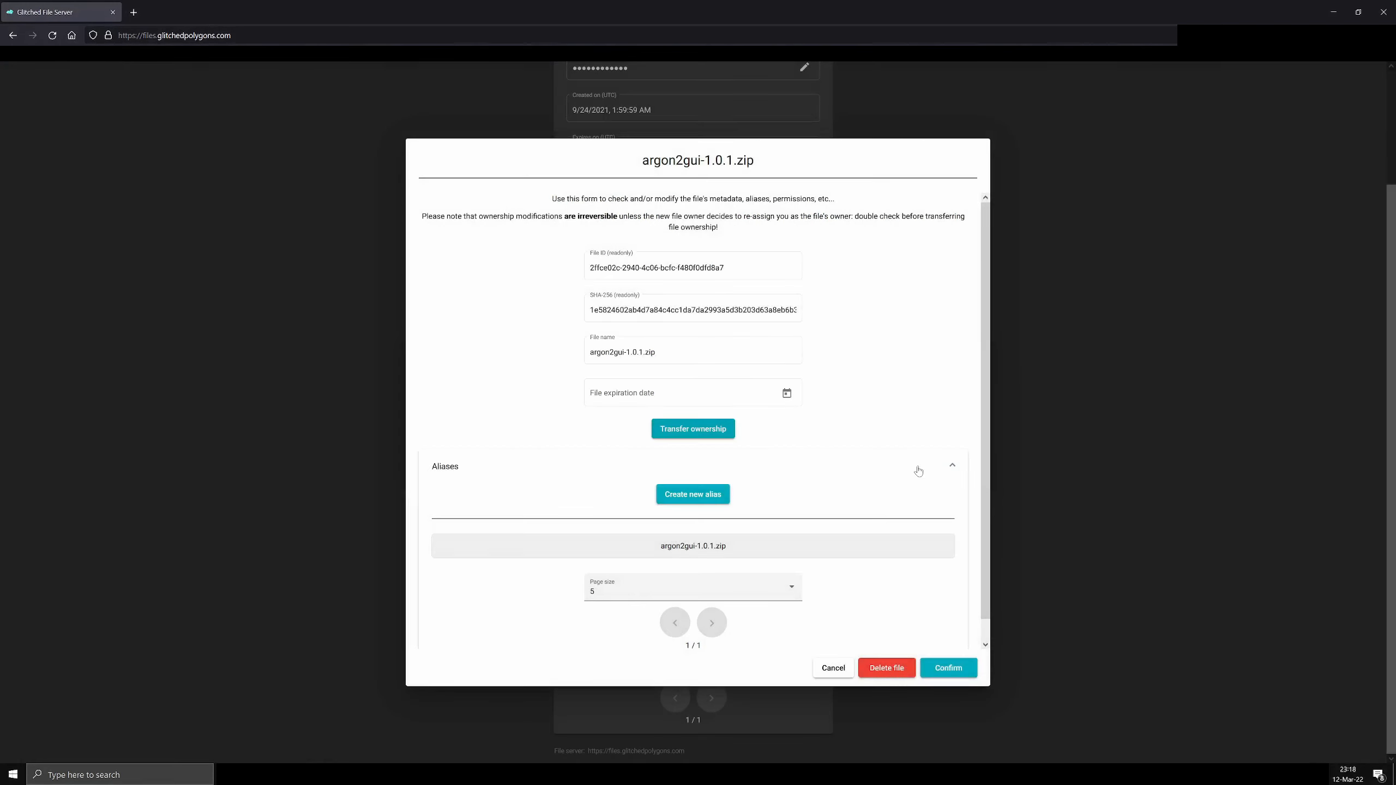
{"action": "scroll", "coordinate": [830, 456], "scroll_direction": "down", "scroll_amount": 1}
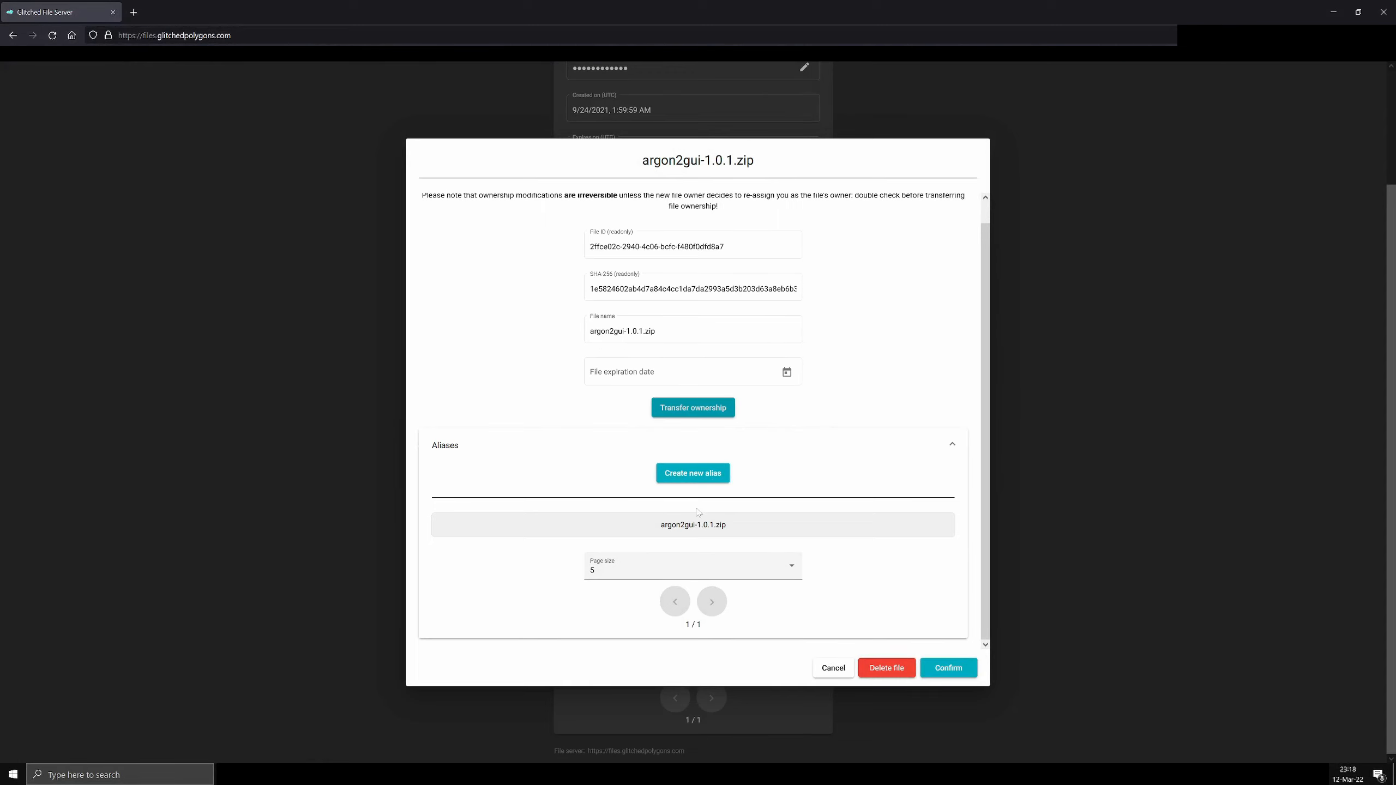
{"action": "left_click", "coordinate": [695, 474]}
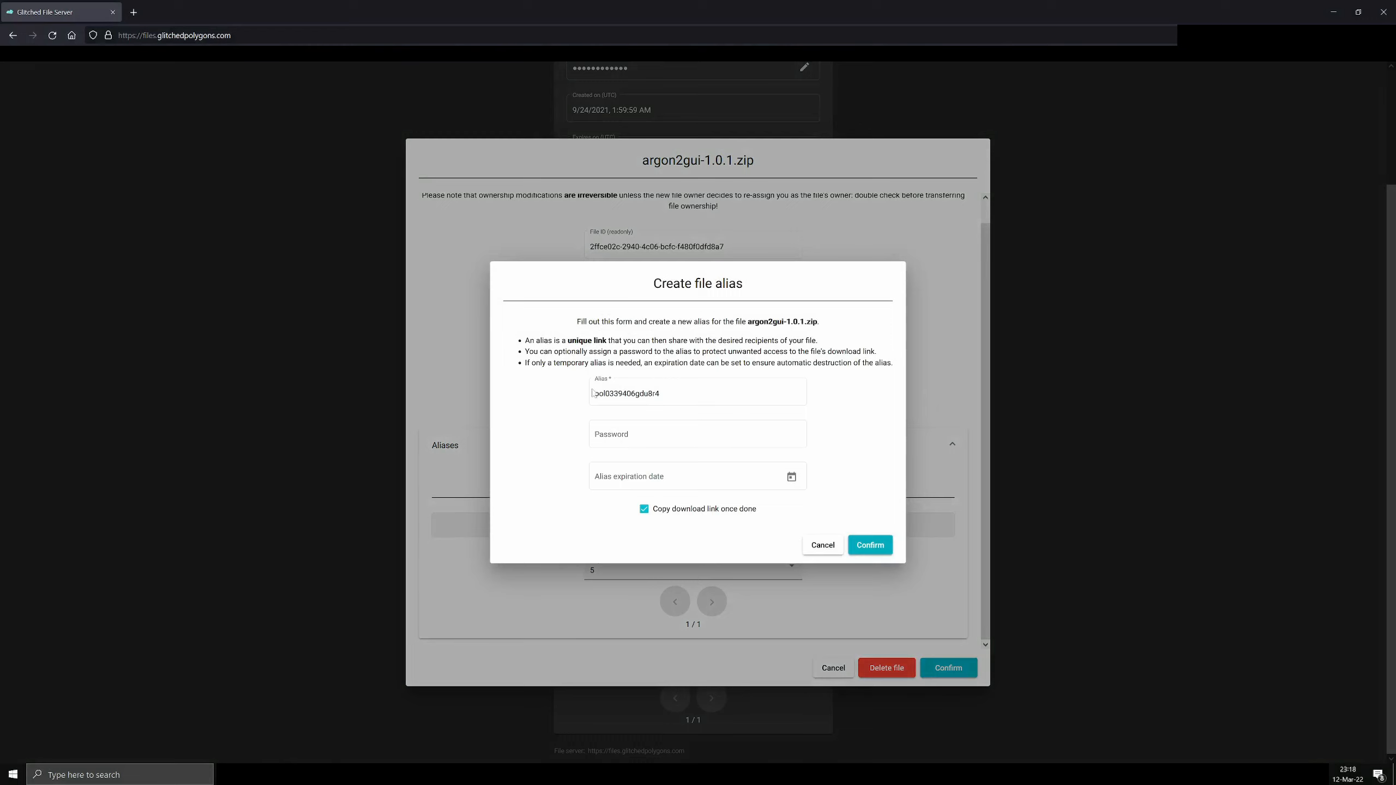
{"action": "left_click", "coordinate": [637, 405]}
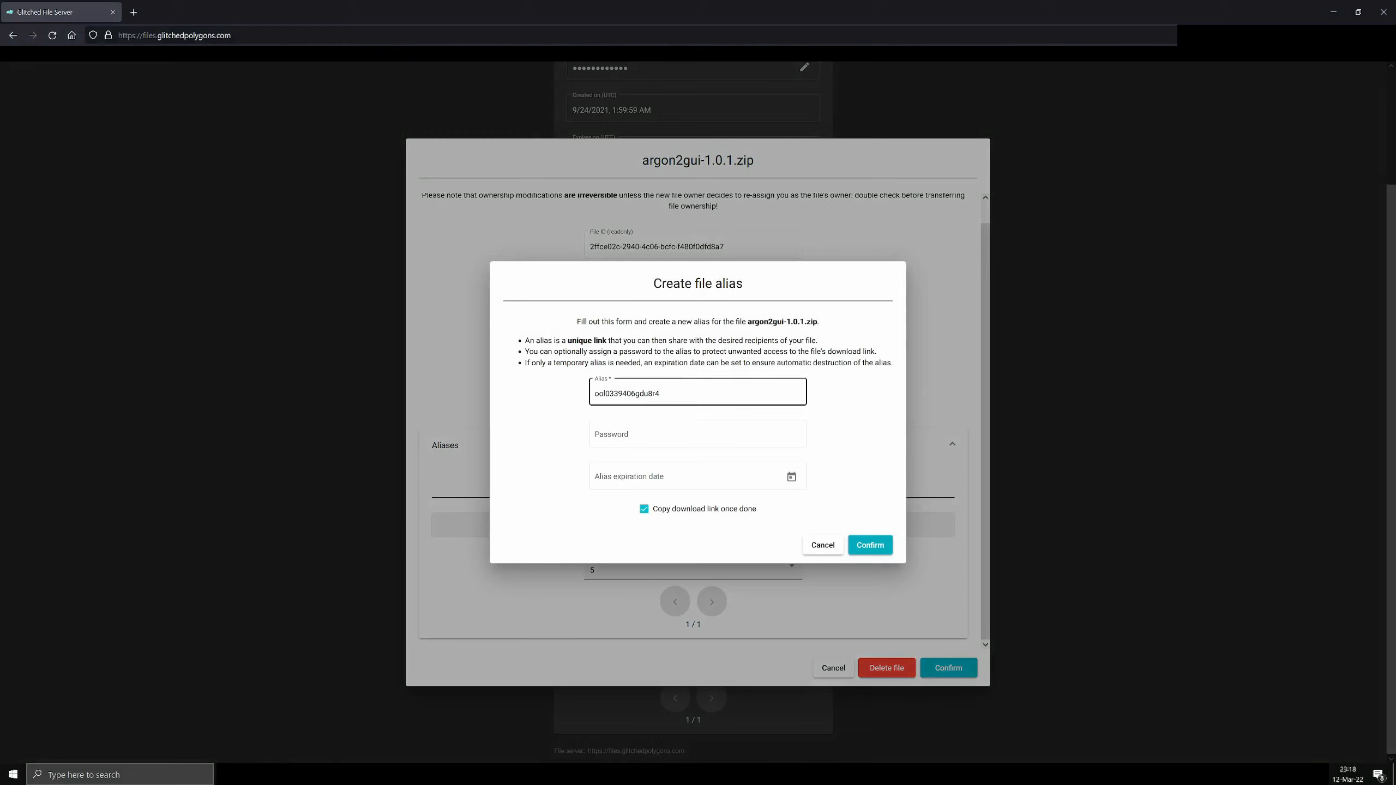
{"action": "double_click", "coordinate": [637, 398]}
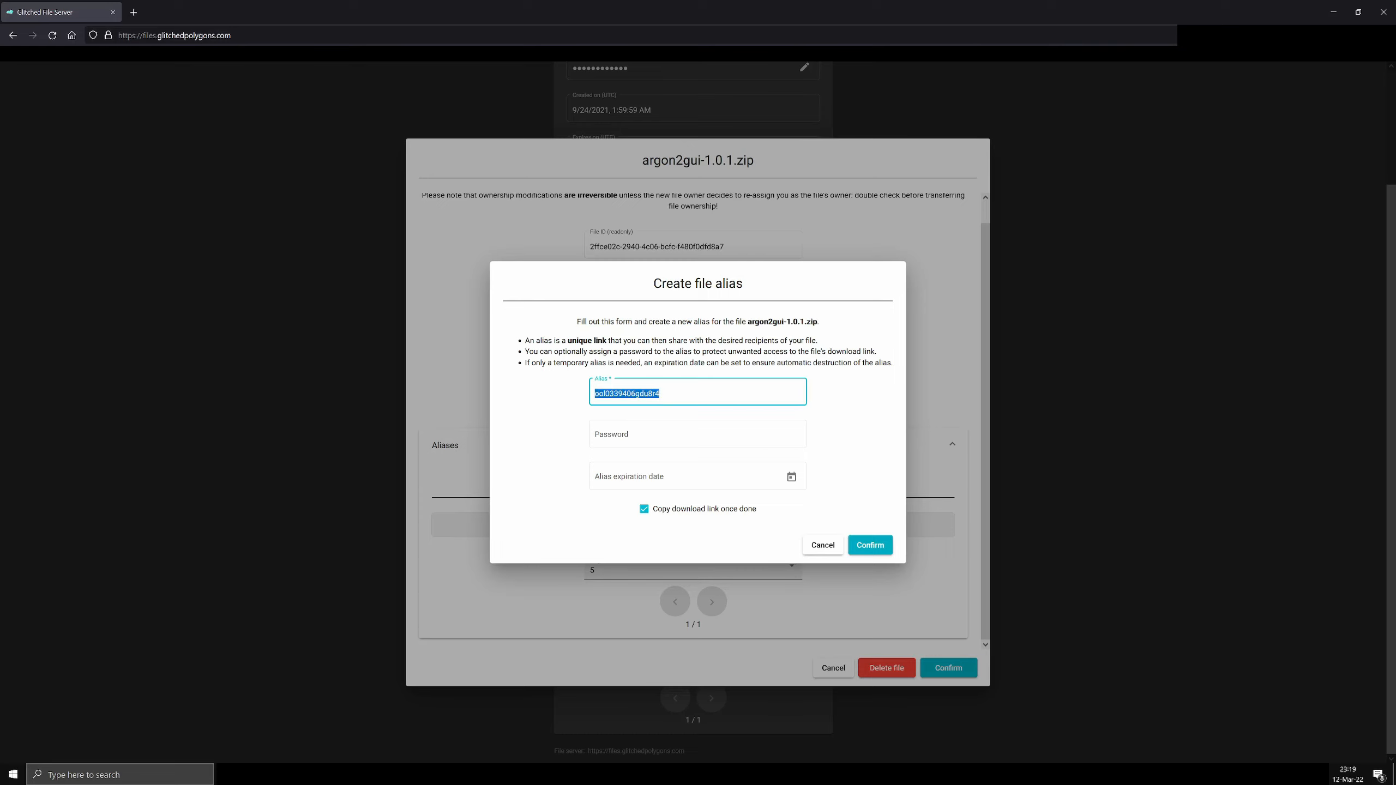
{"action": "type", "text": "test.zip"}
{"action": "key", "text": "ctrl+a"}
{"action": "key", "text": "BackSpace"}
{"action": "right_click", "coordinate": [538, 394]}
{"action": "left_click", "coordinate": [885, 205]}
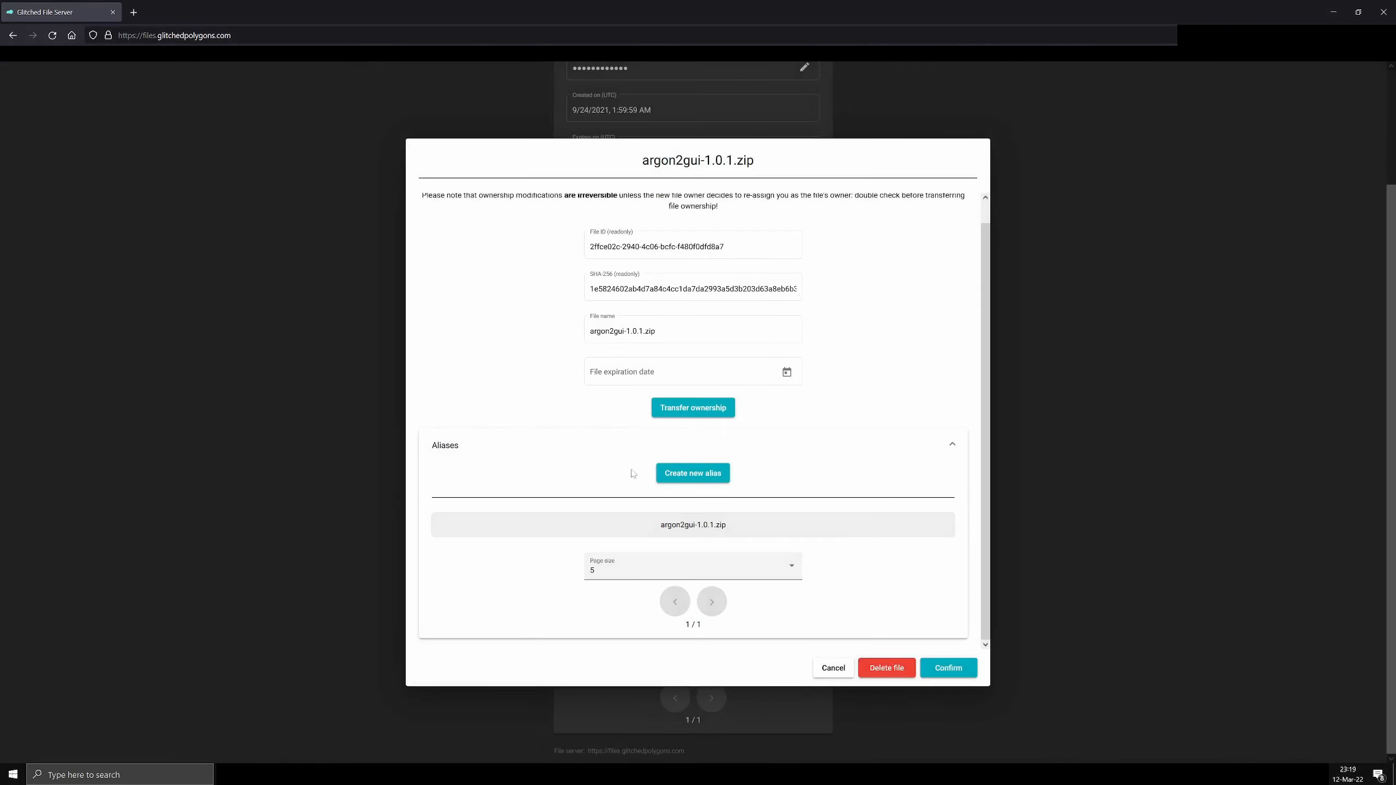
{"action": "left_click", "coordinate": [688, 473]}
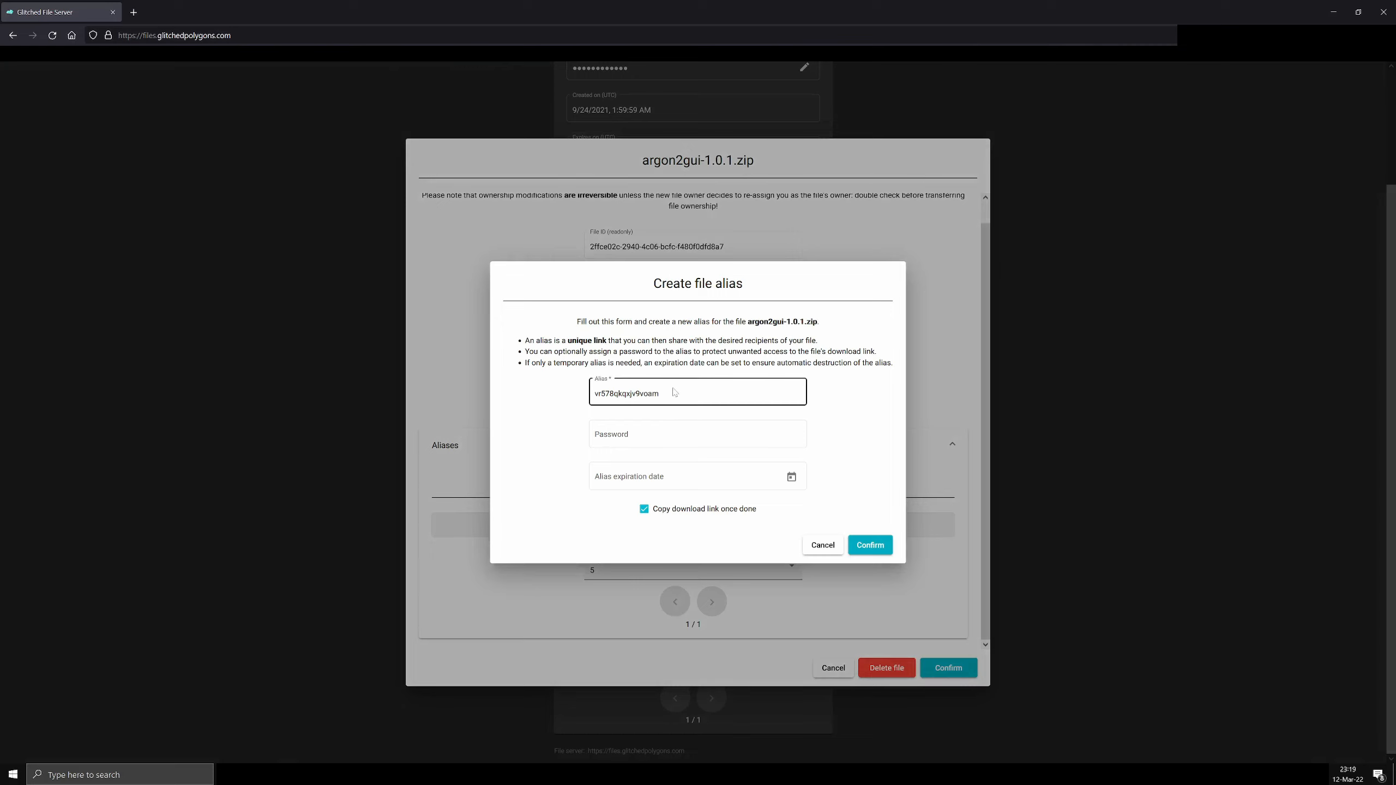
{"action": "key", "text": "Tab"}
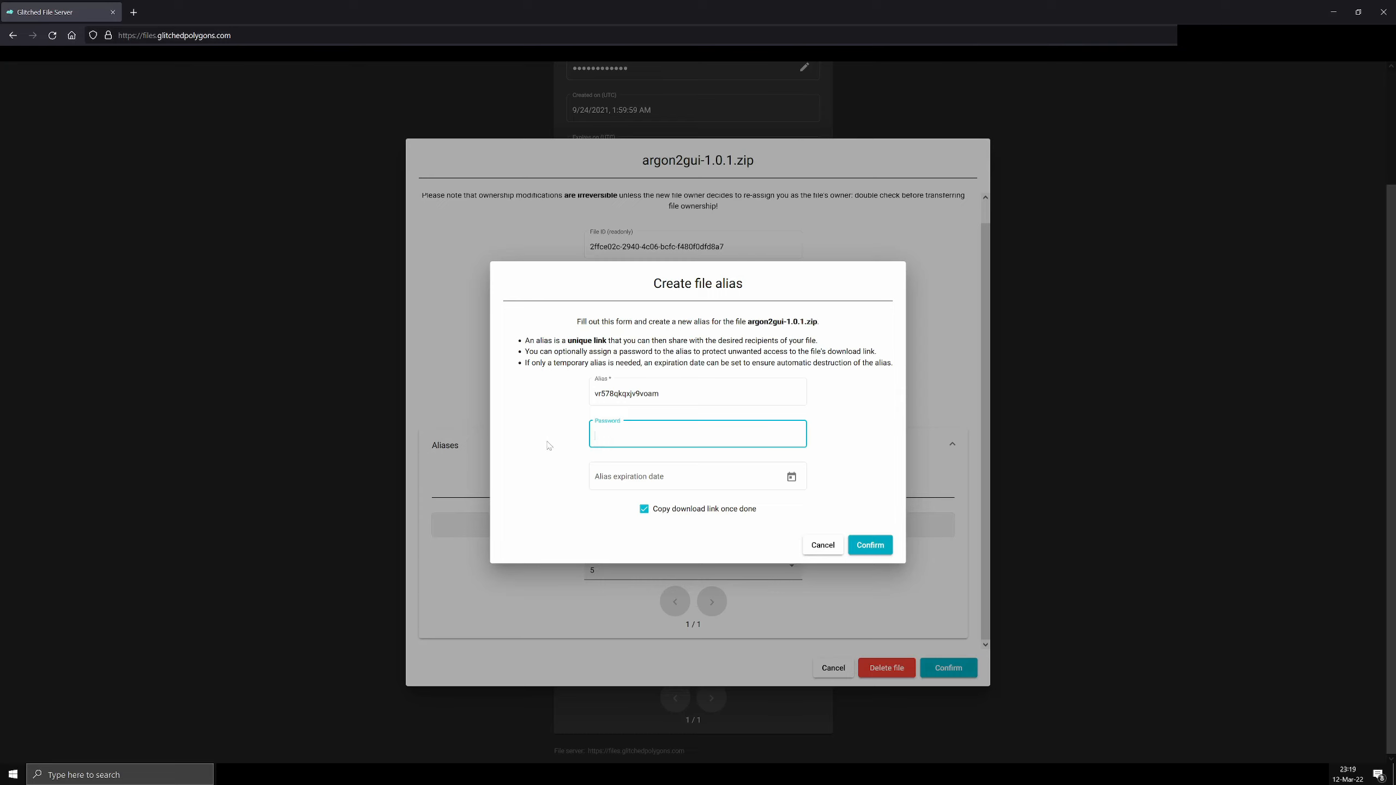
{"action": "key", "text": "shift+Tab"}
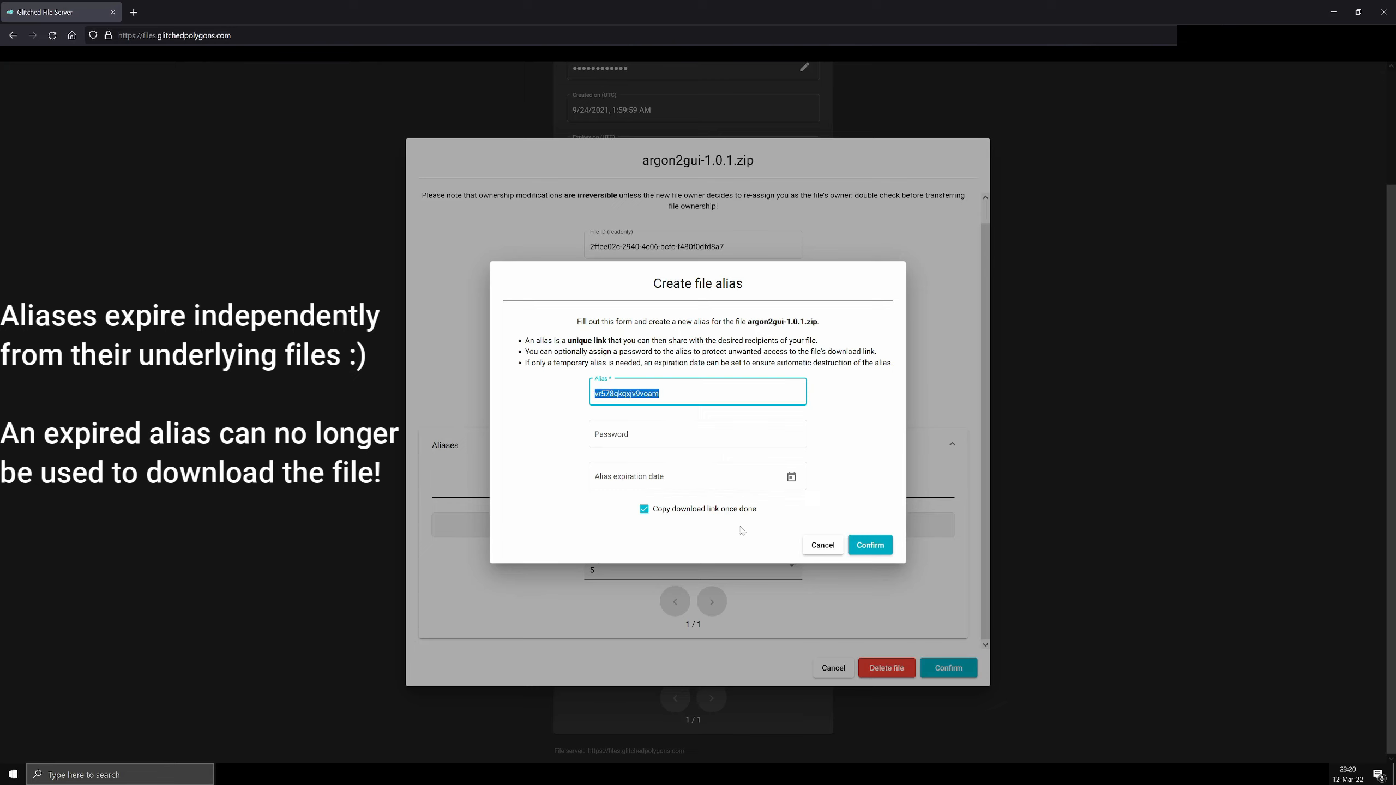
{"action": "left_click", "coordinate": [791, 477]}
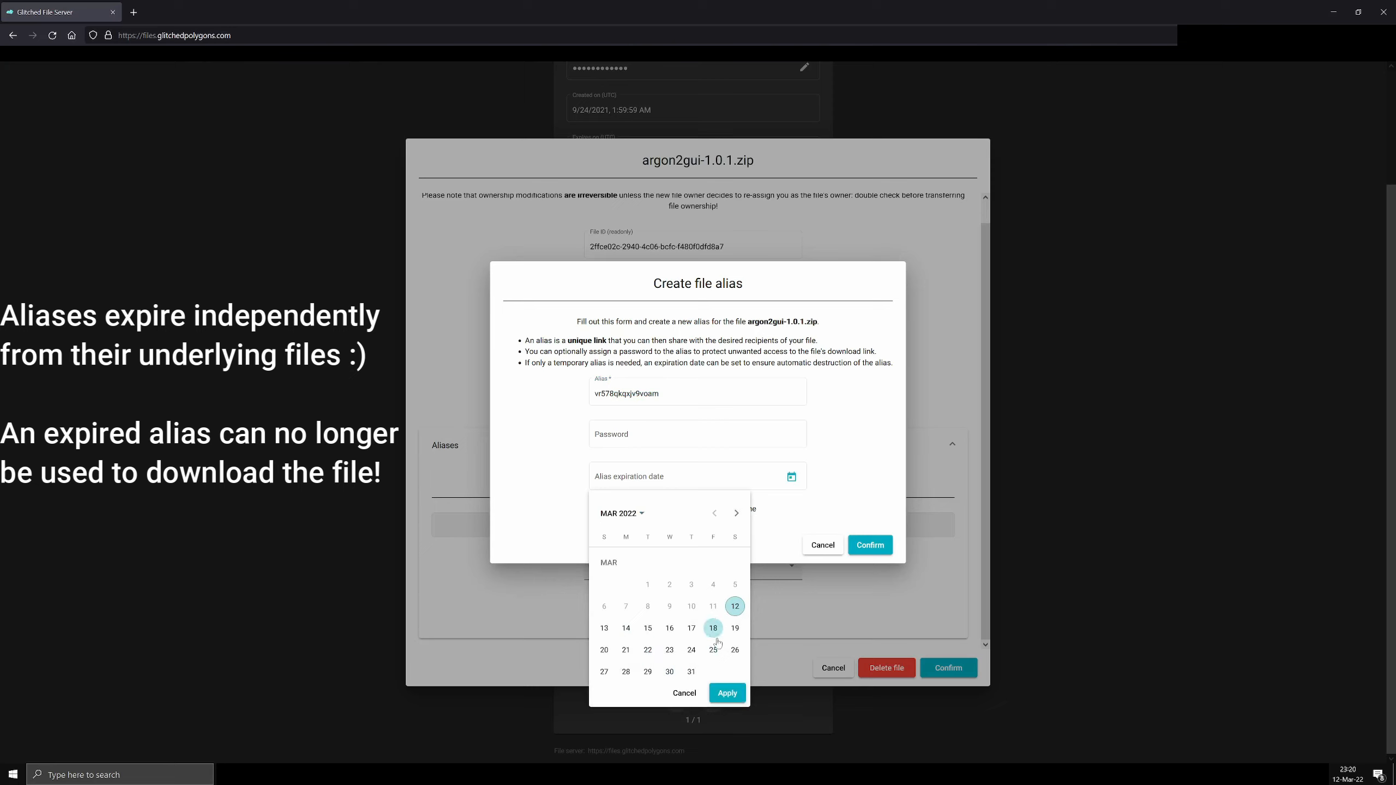
{"action": "left_click", "coordinate": [845, 425]}
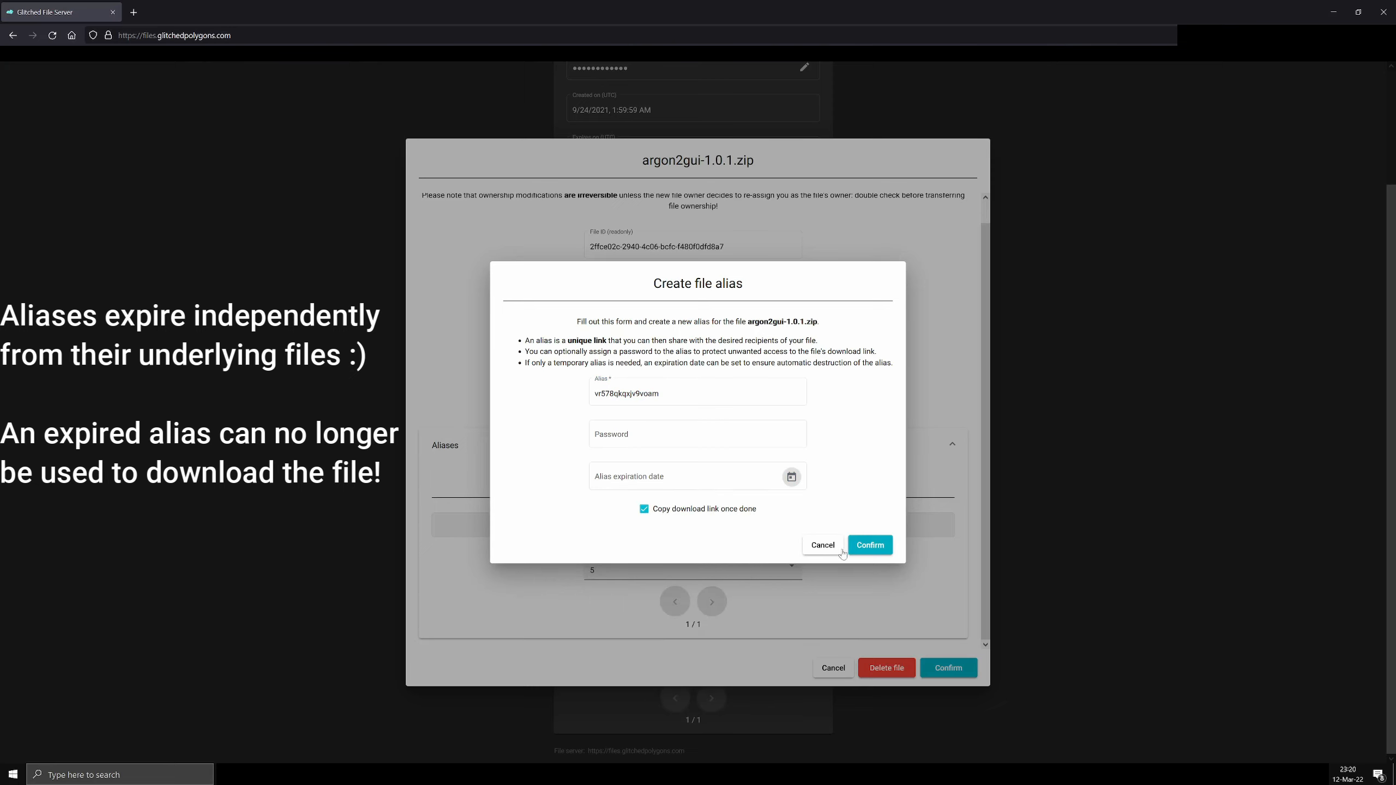
{"action": "left_click", "coordinate": [880, 546]}
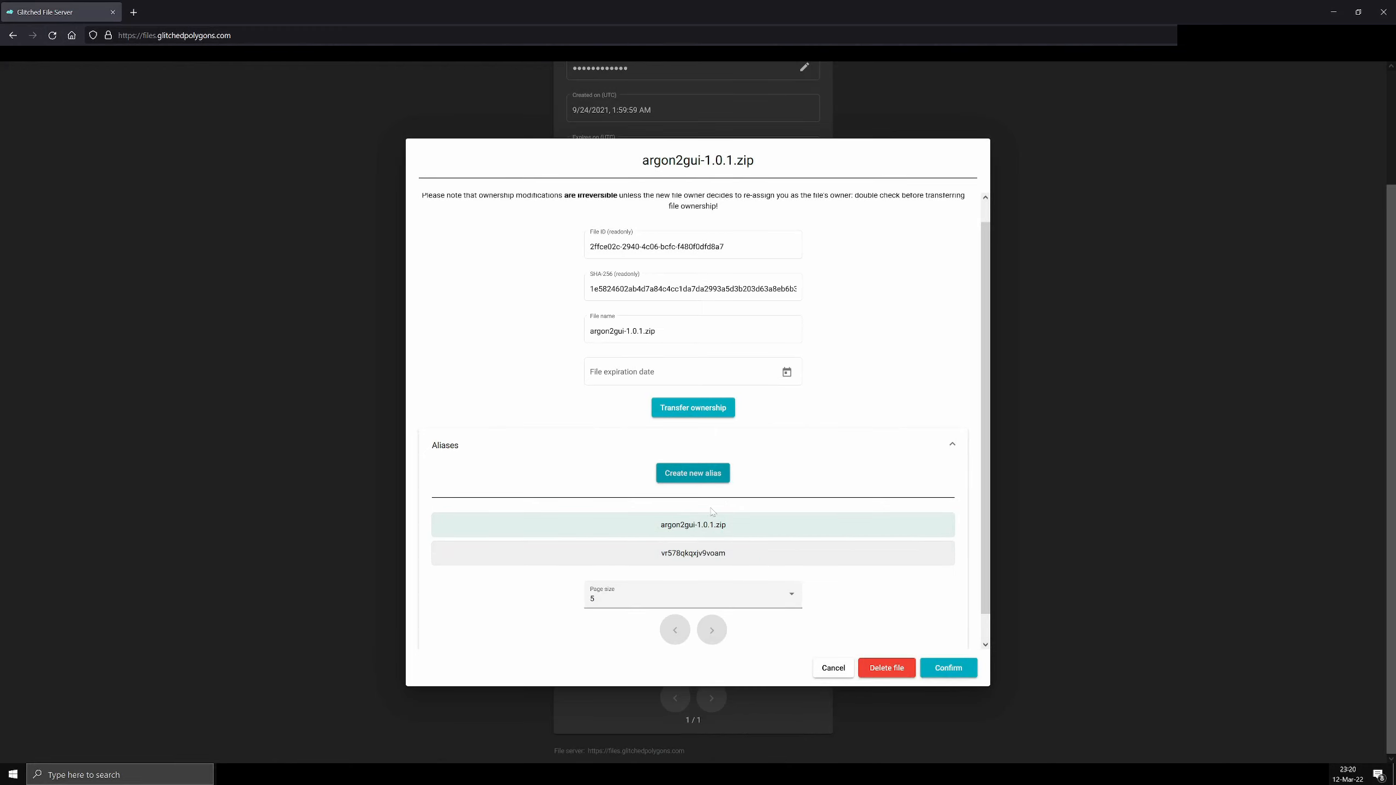
Paste the alias link over the file name and highlight its server address and alias ID.
{"action": "triple_click", "coordinate": [682, 330]}
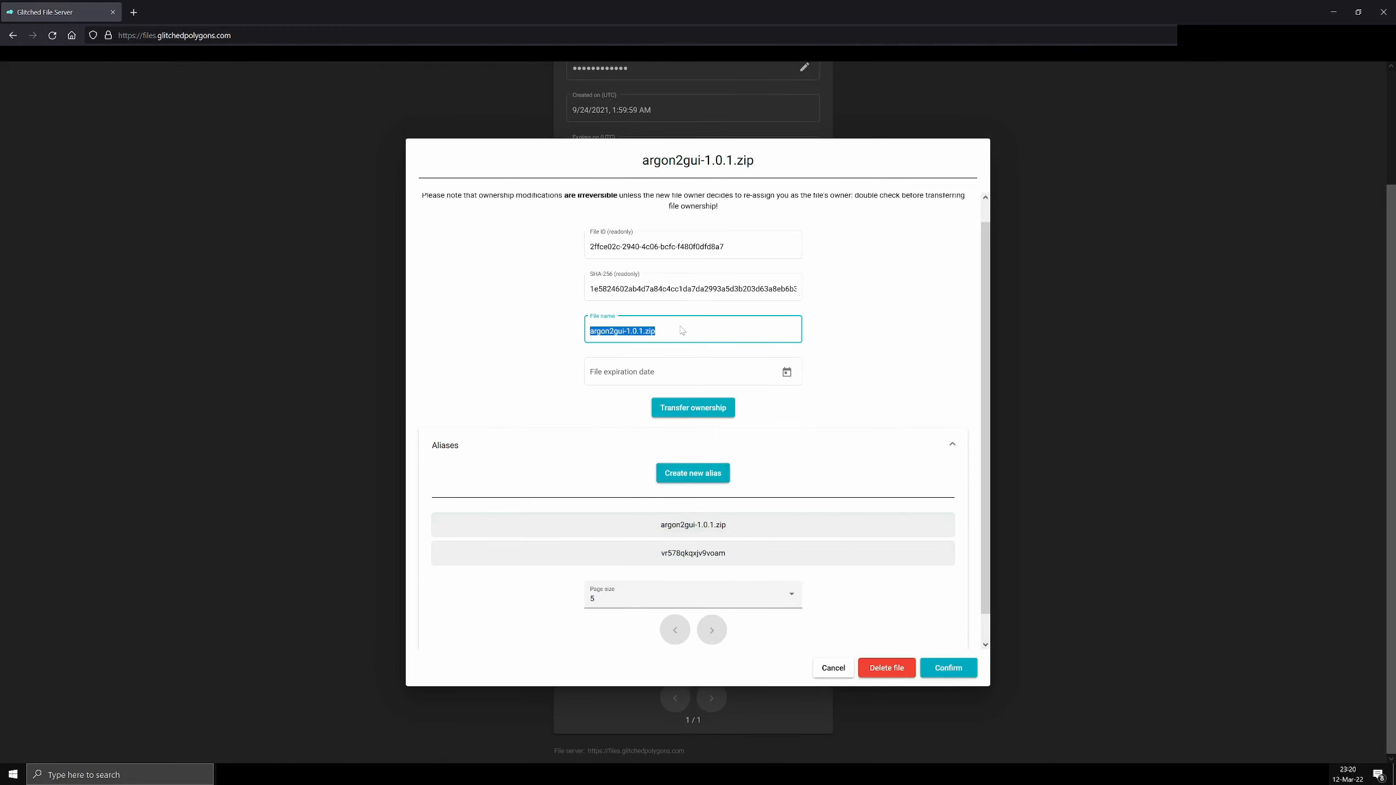
{"action": "key", "text": "ctrl+v"}
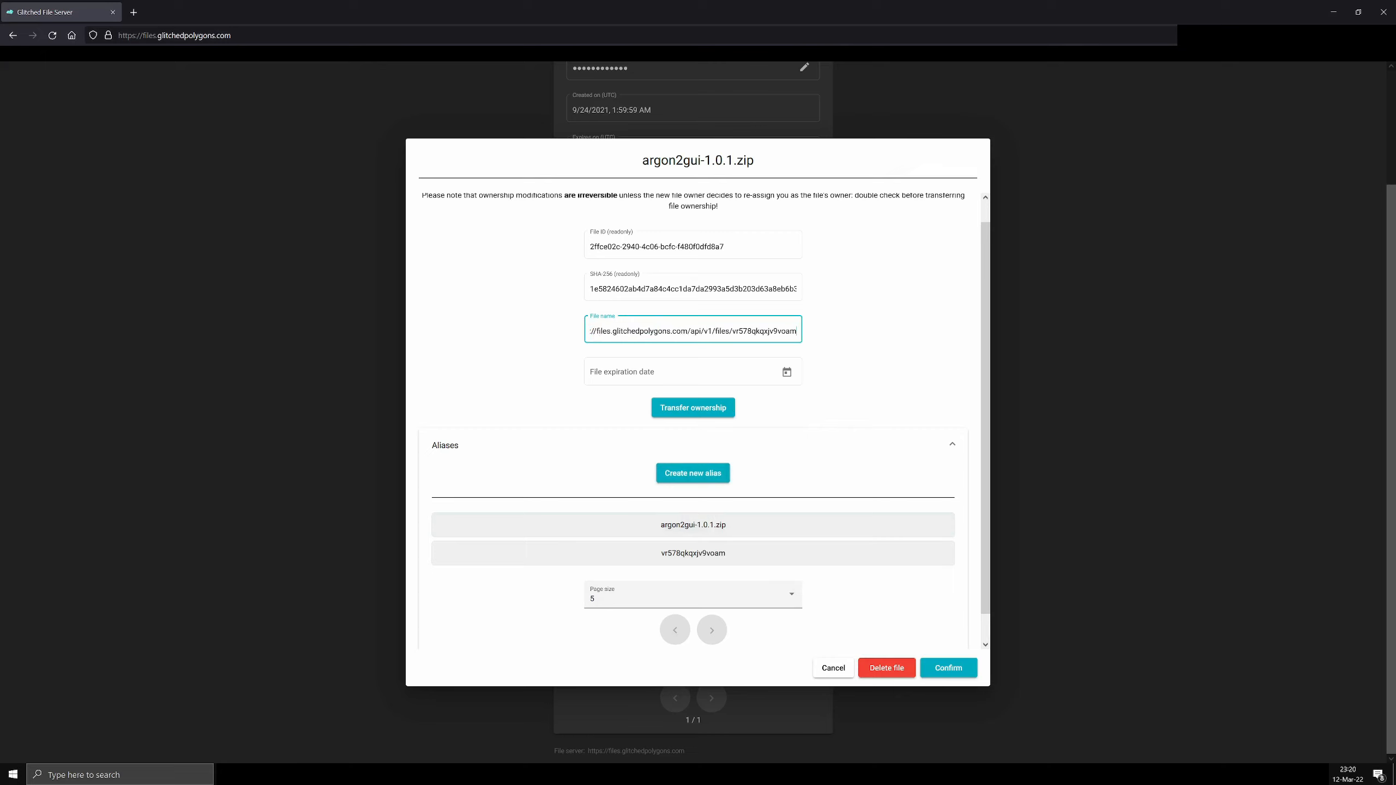
{"action": "left_click_drag", "start_coordinate": [730, 331], "coordinate": [589, 331]}
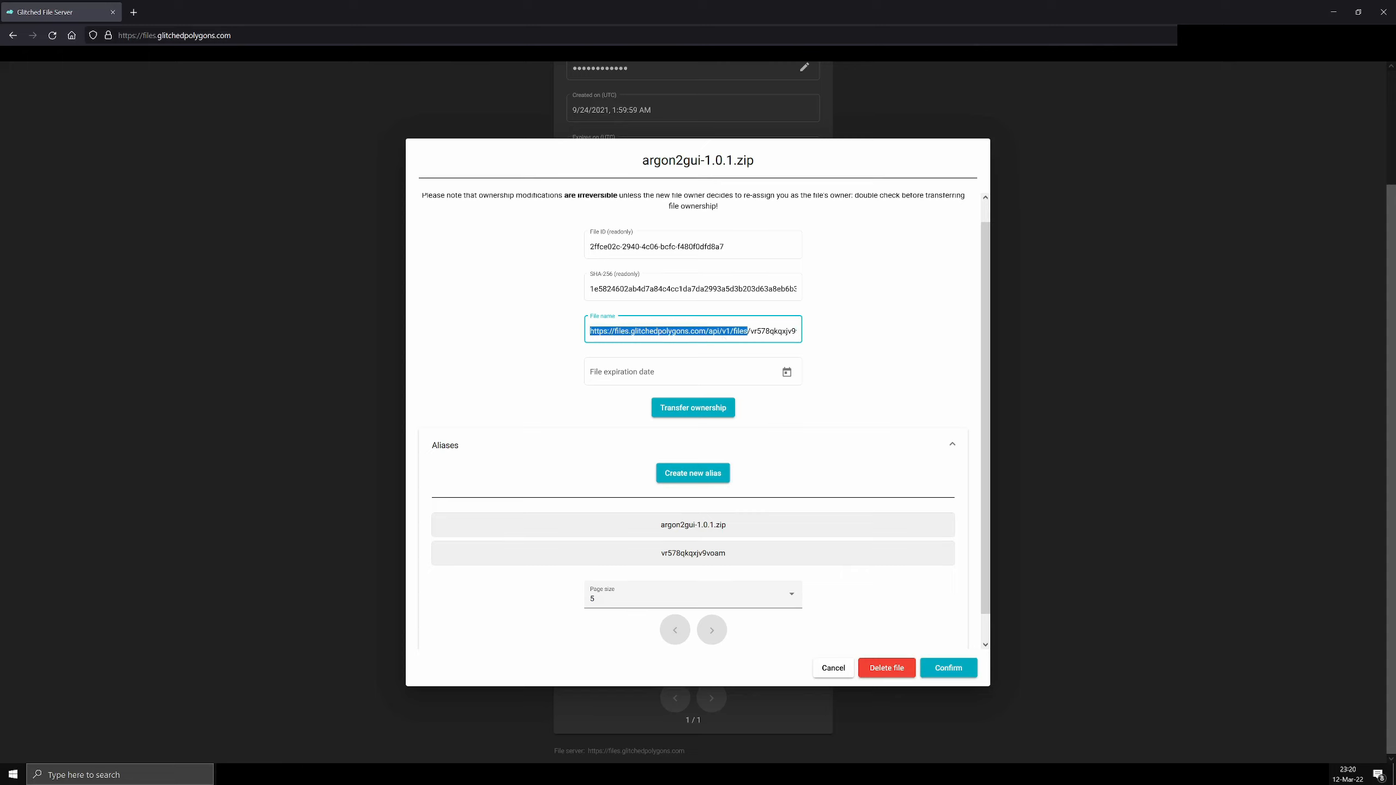
{"action": "left_click", "coordinate": [762, 331]}
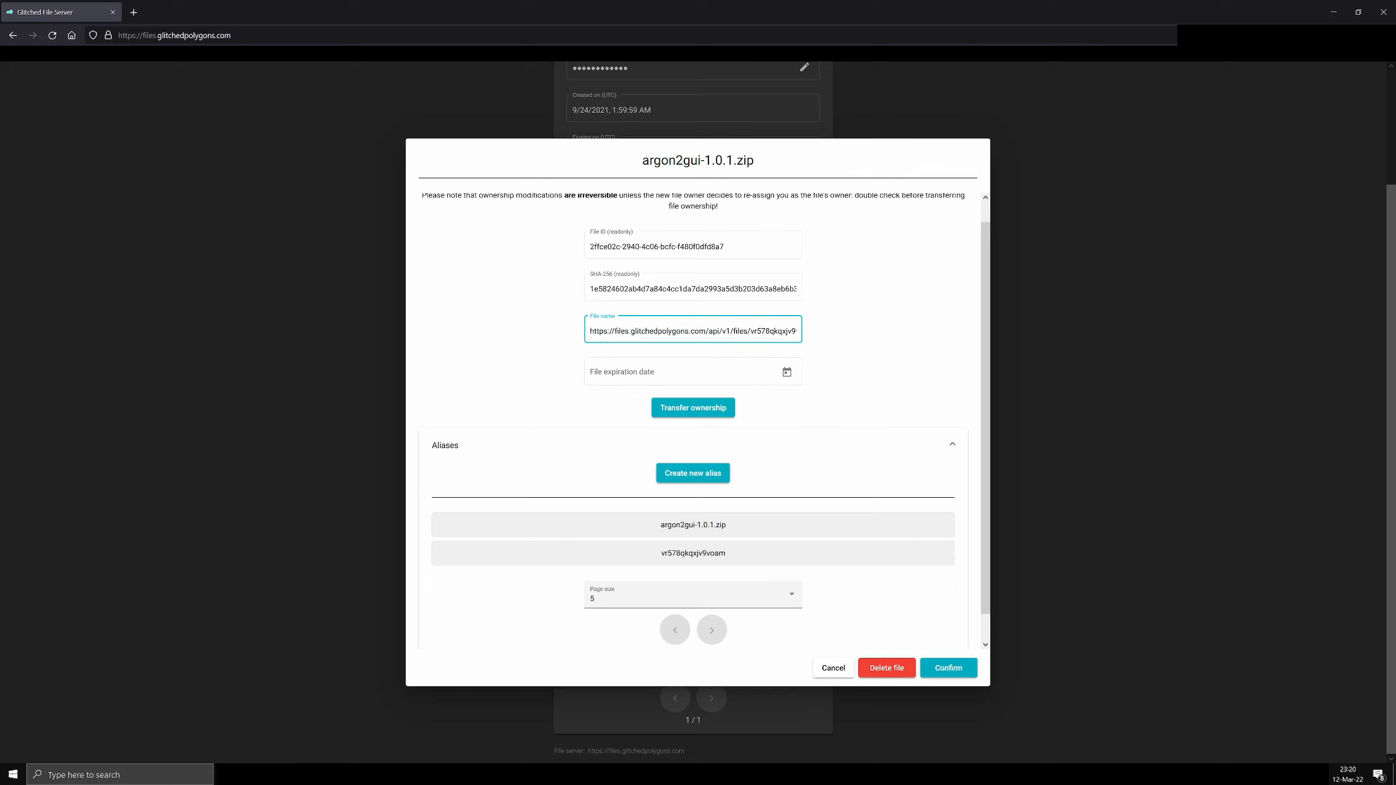
{"action": "double_click", "coordinate": [761, 331]}
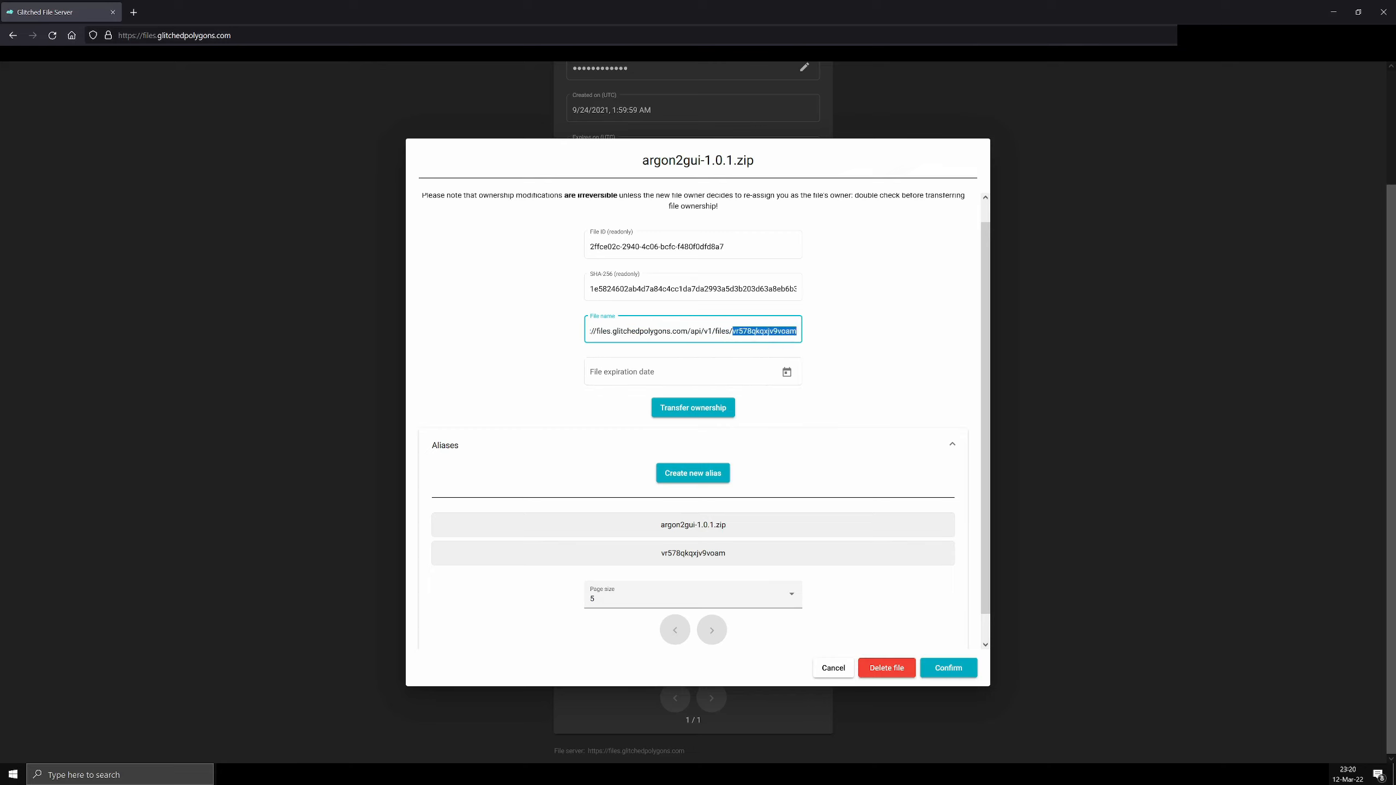
{"action": "left_click", "coordinate": [660, 554]}
{"action": "left_click", "coordinate": [841, 577]}
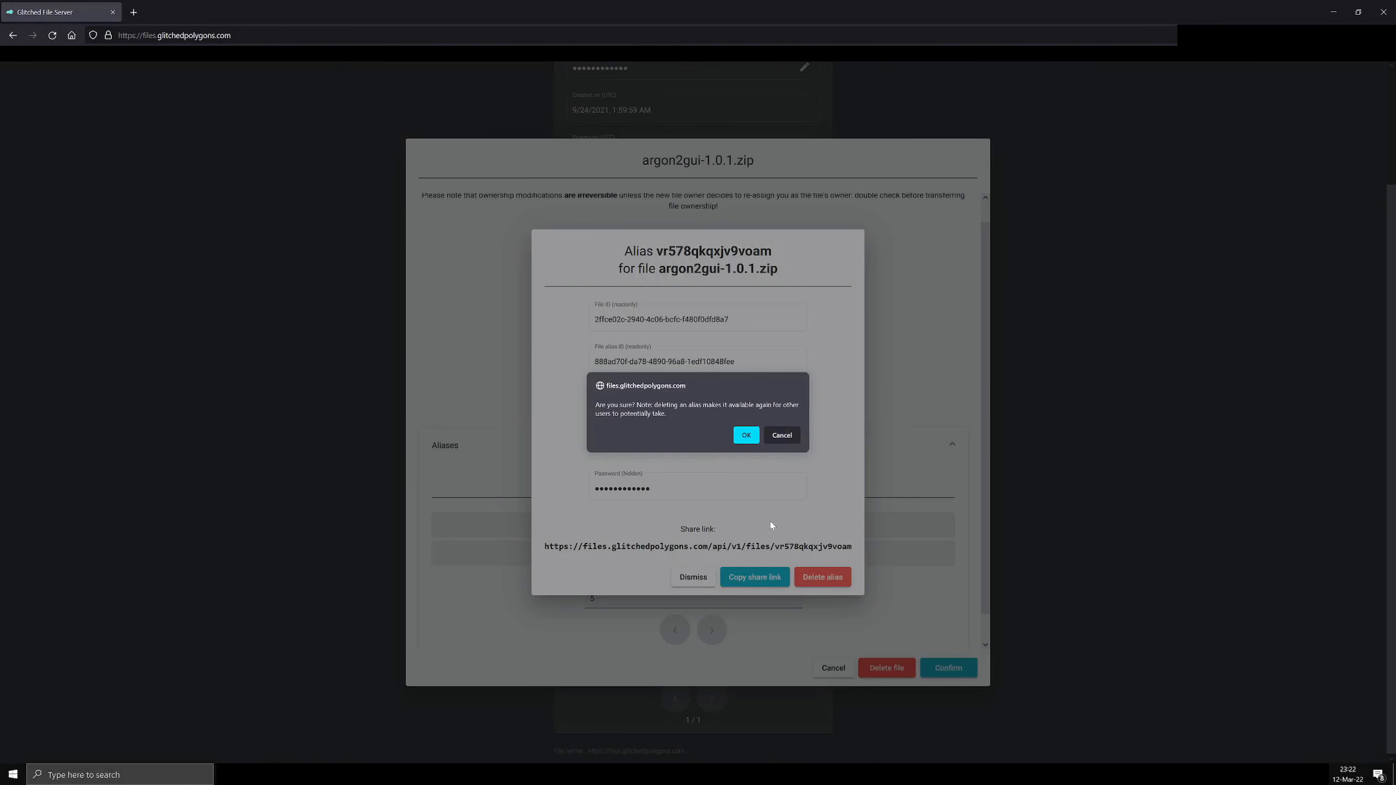
{"action": "left_click", "coordinate": [746, 435]}
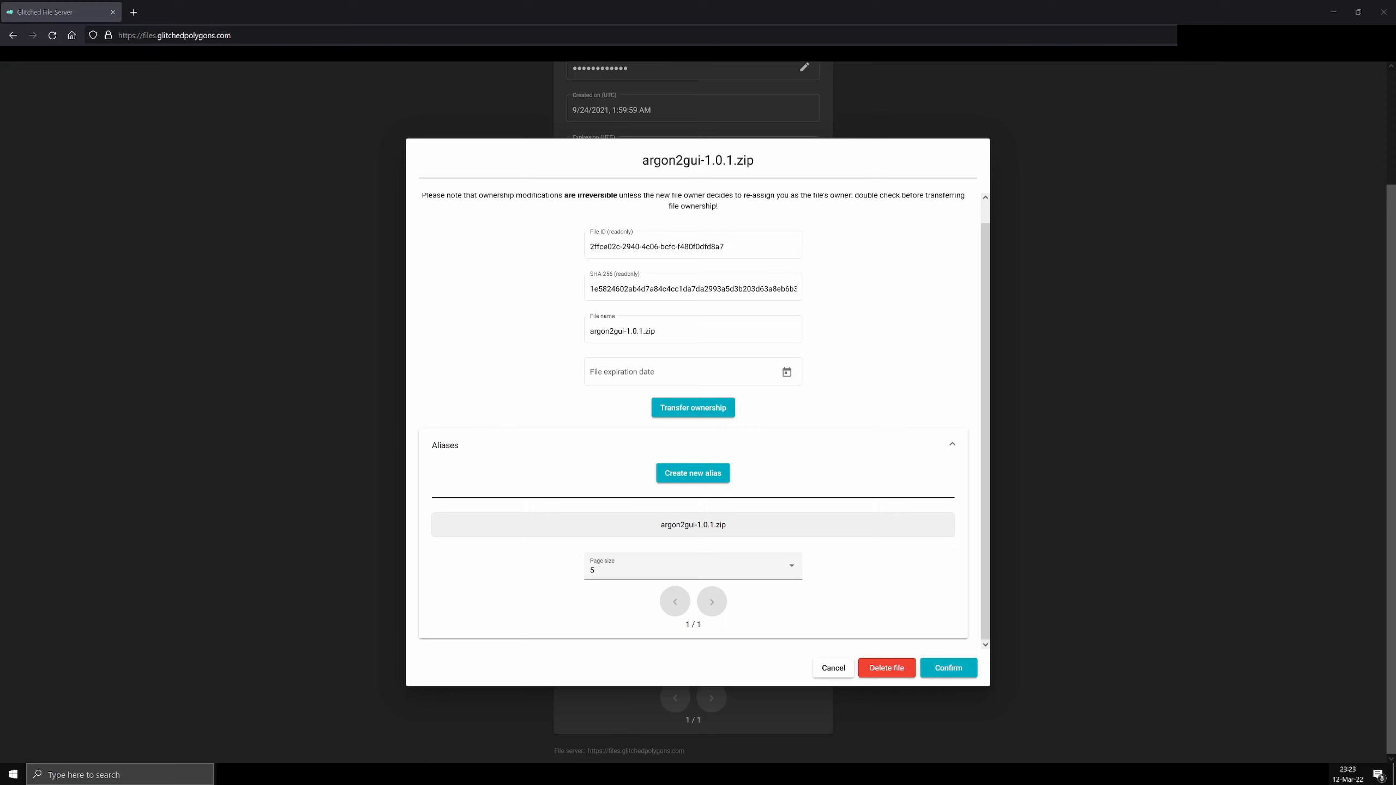
{"action": "left_click", "coordinate": [1149, 425]}
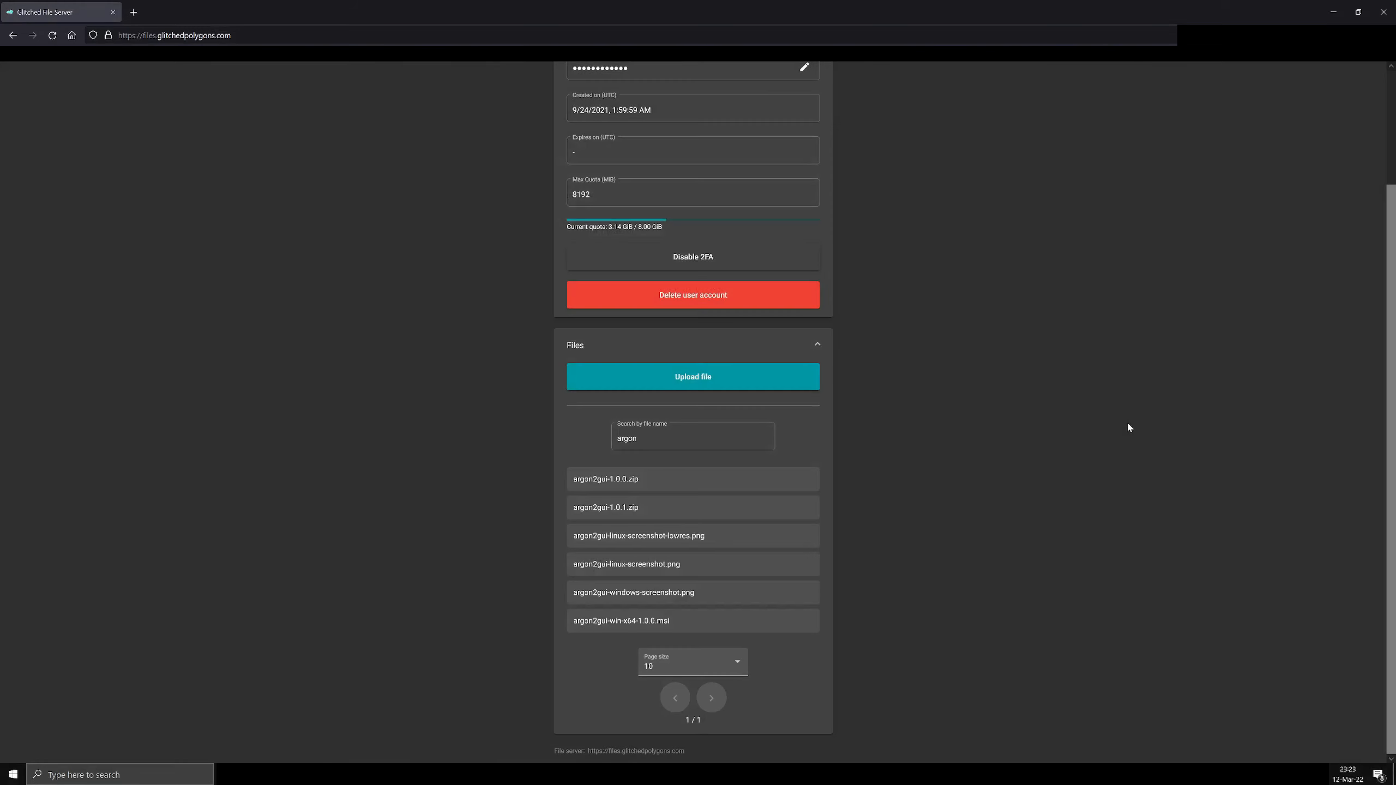
{"action": "left_click", "coordinate": [642, 387]}
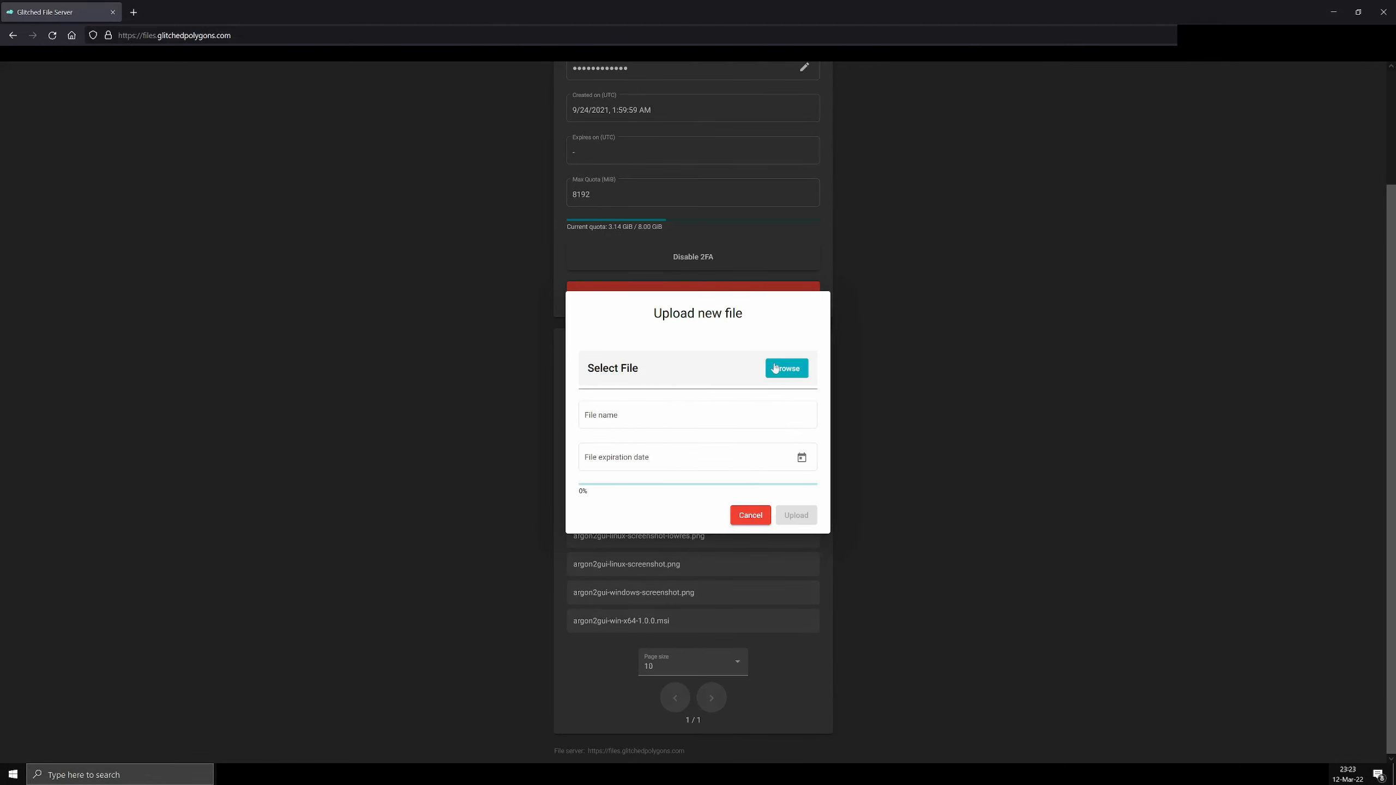
{"action": "left_click", "coordinate": [599, 416]}
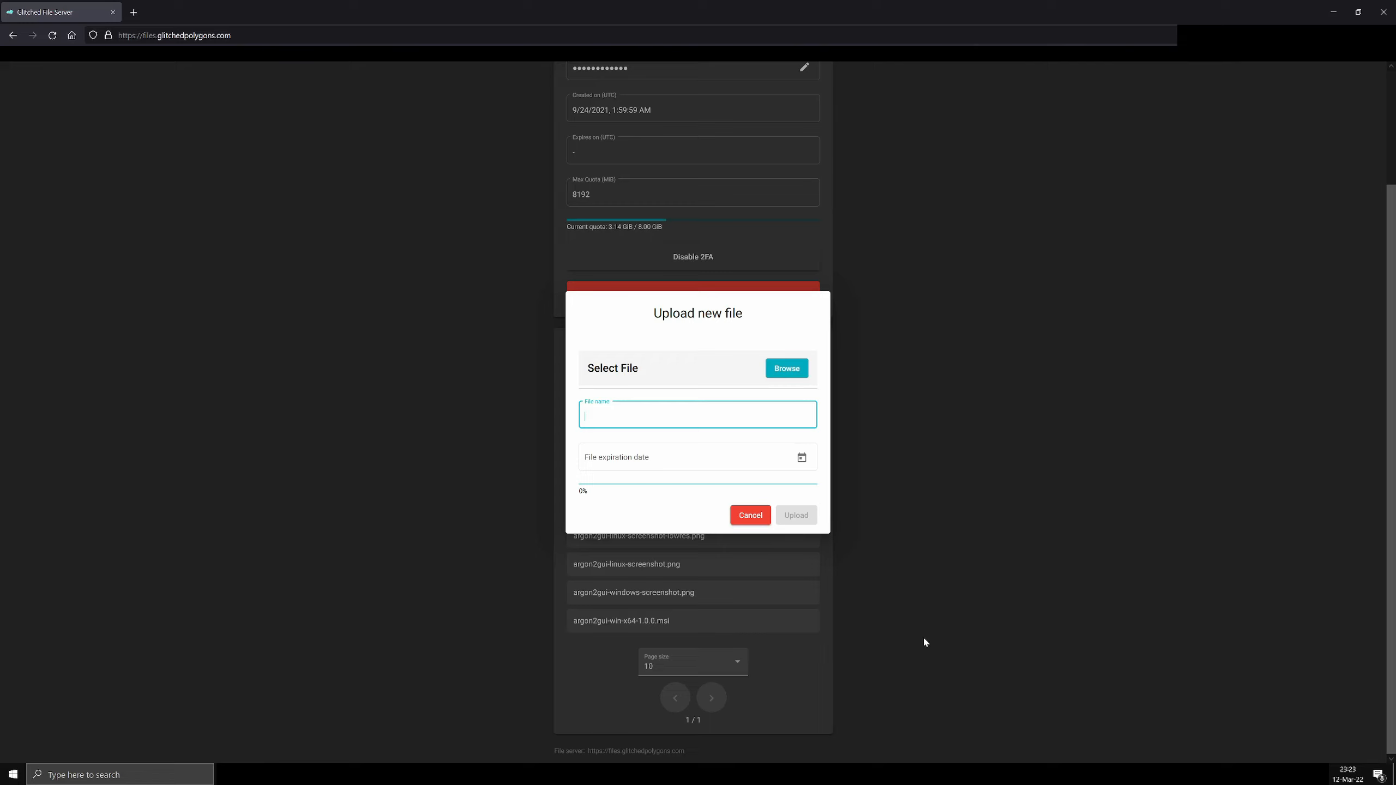
{"action": "left_click", "coordinate": [1007, 390]}
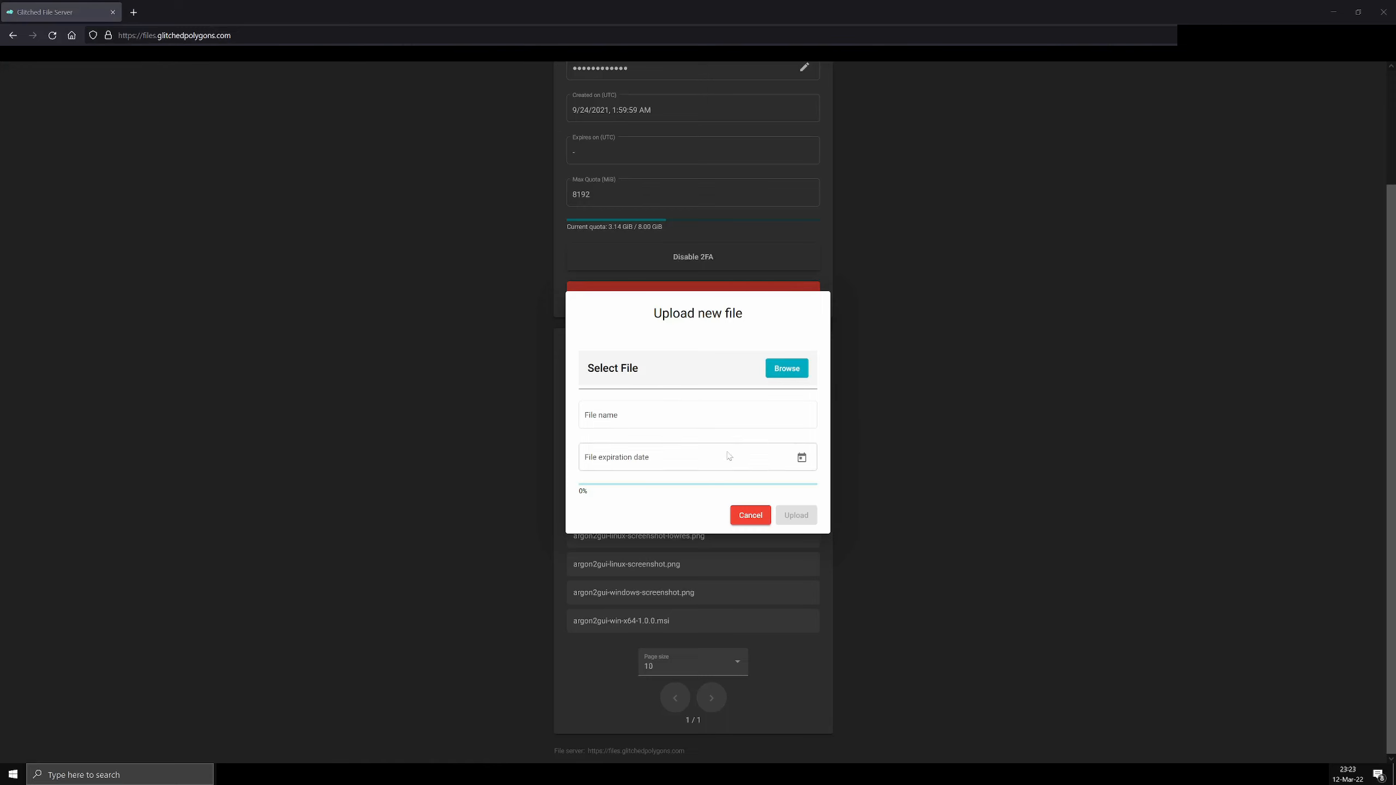
{"action": "left_click", "coordinate": [751, 514]}
{"action": "scroll", "coordinate": [892, 621], "scroll_direction": "up", "scroll_amount": 2}
{"action": "scroll", "coordinate": [892, 622], "scroll_direction": "up", "scroll_amount": 1}
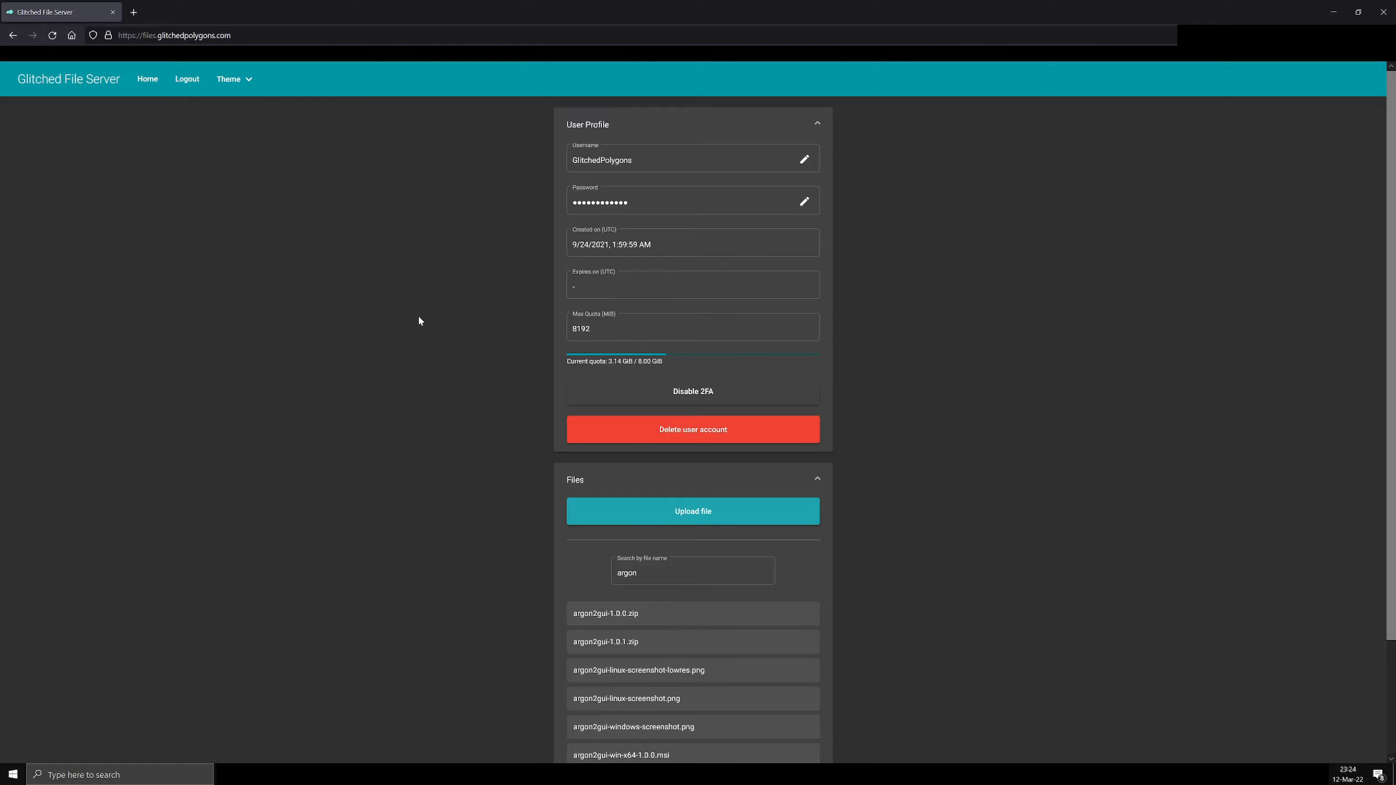
Log out and enter root as the login username.
{"action": "left_click", "coordinate": [187, 79]}
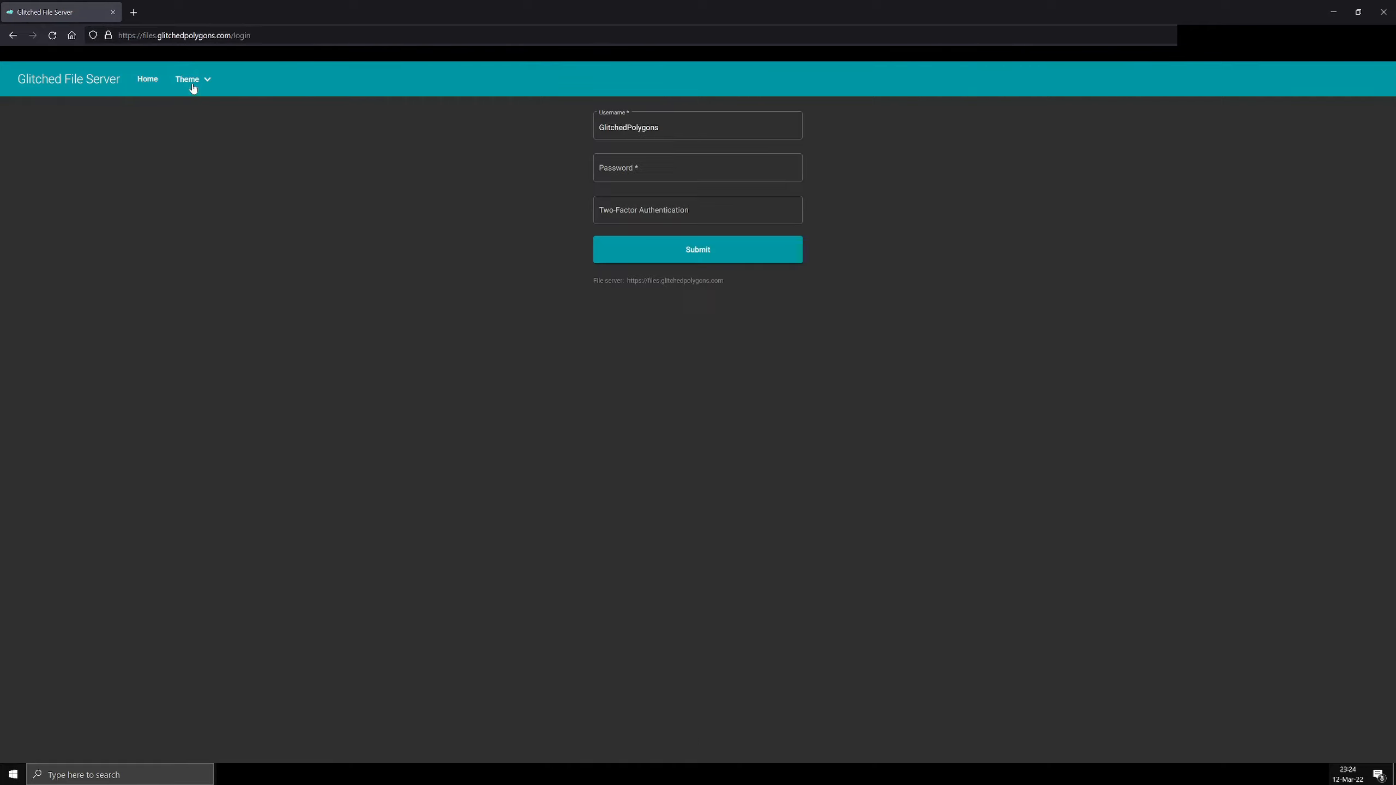
{"action": "double_click", "coordinate": [665, 132]}
{"action": "type", "text": "root"}
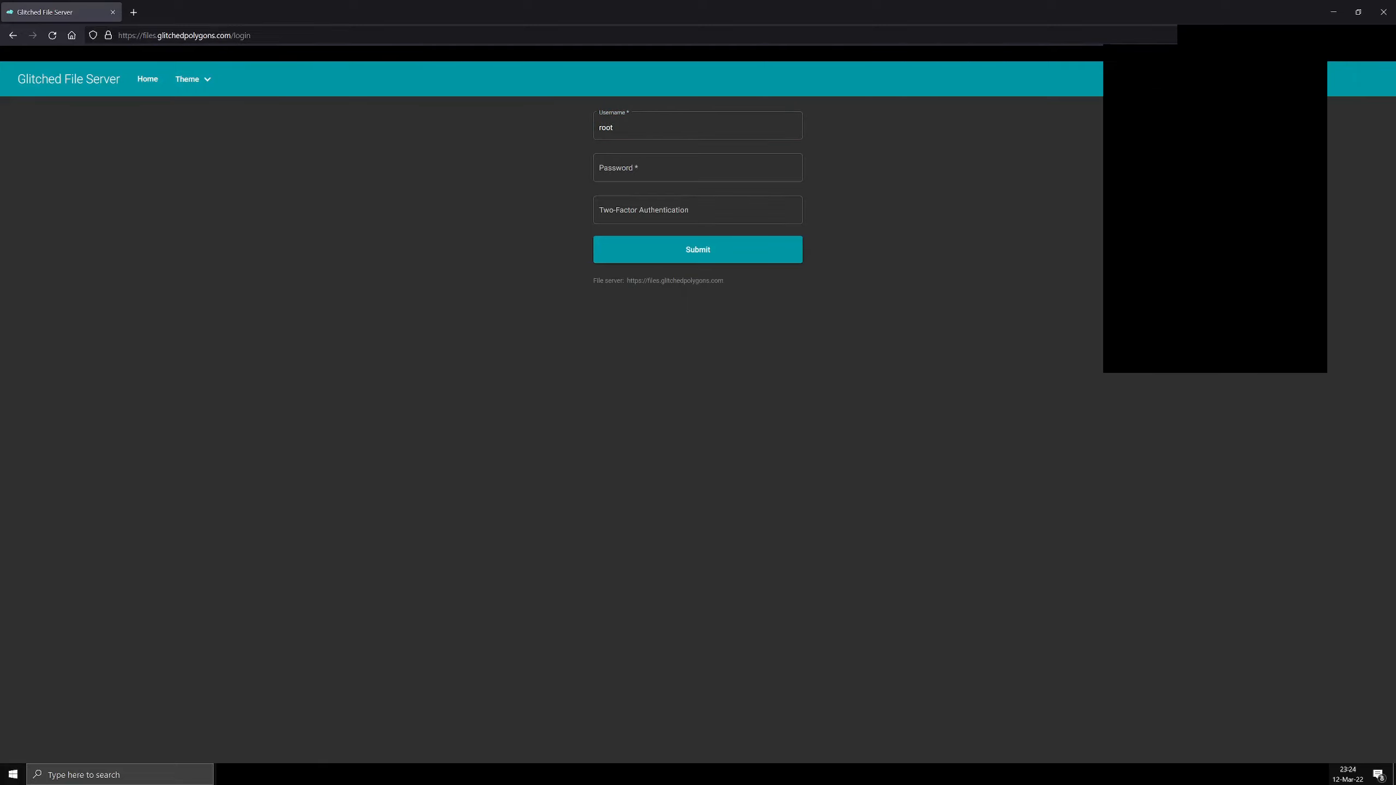
Fill in the account password and two-factor code, sign in, and dismiss the server message.
{"action": "left_click", "coordinate": [626, 168]}
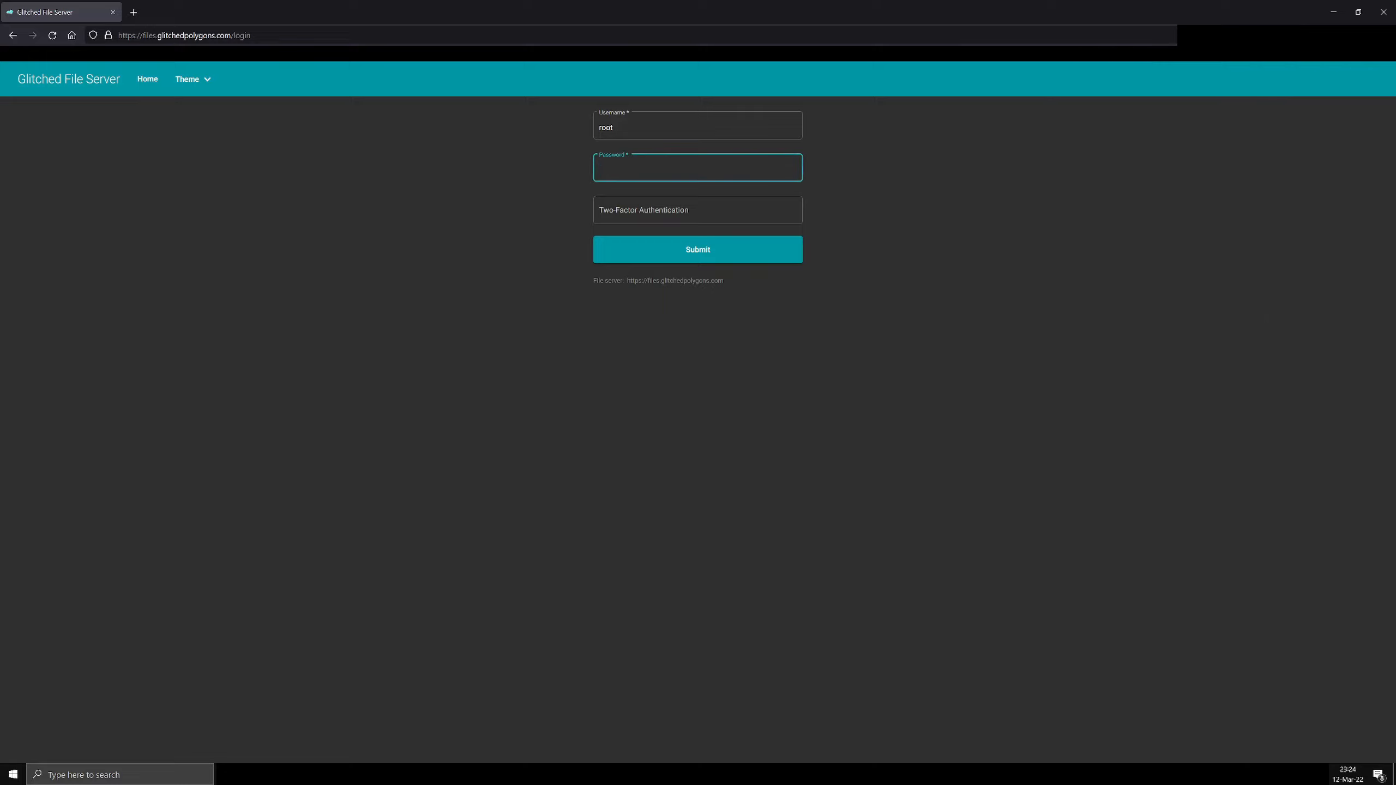
{"action": "key", "text": "ctrl+v"}
{"action": "key", "text": "Tab"}
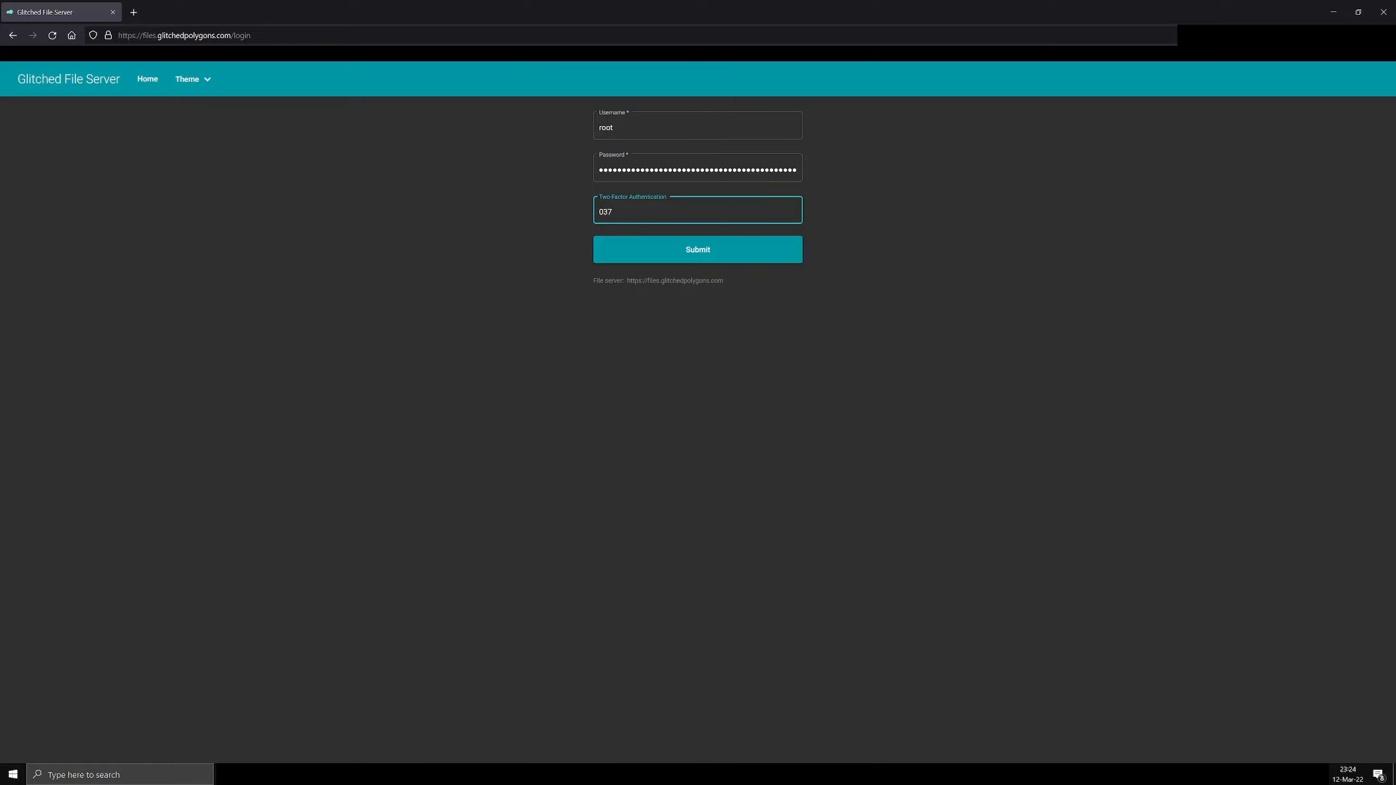
{"action": "key", "text": "Return"}
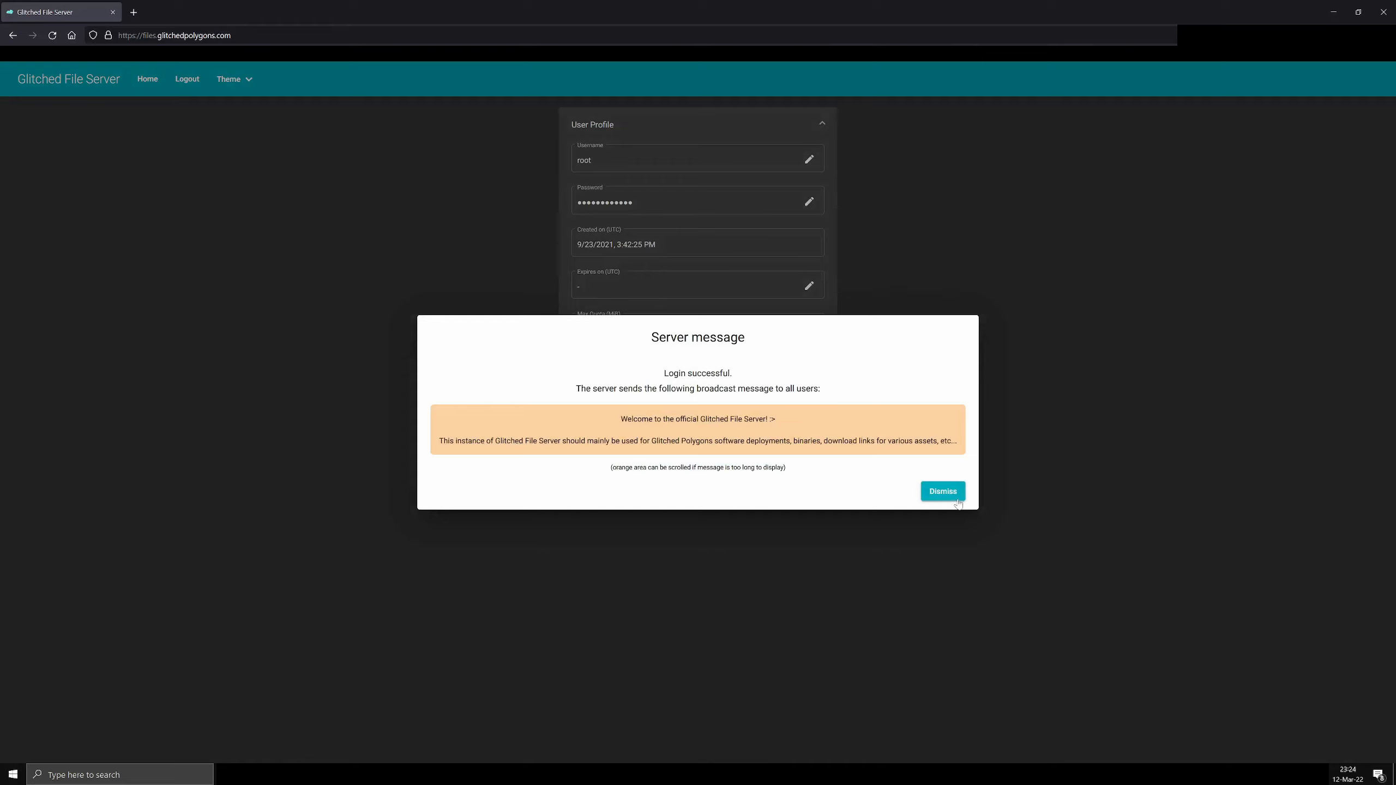
{"action": "left_click", "coordinate": [954, 491]}
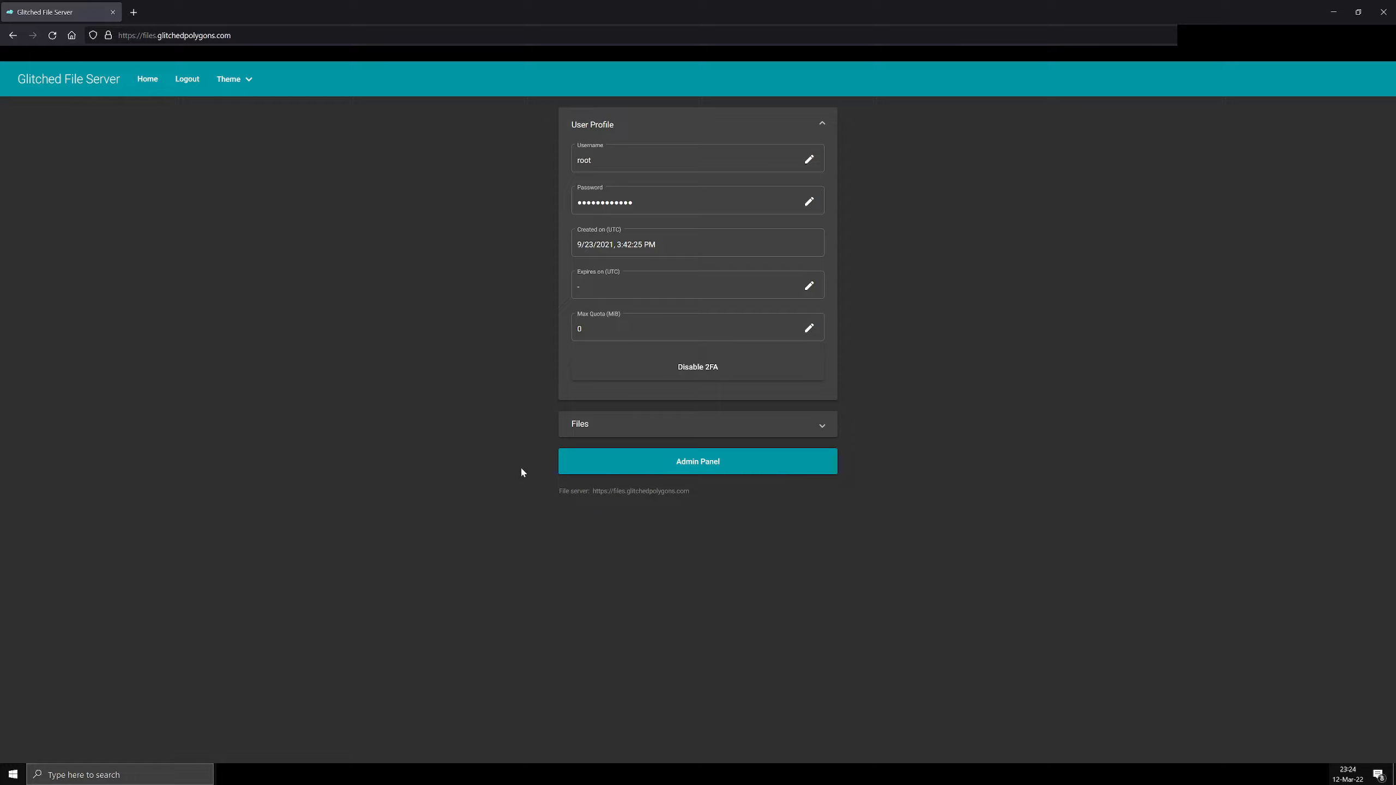
{"action": "left_click", "coordinate": [727, 465]}
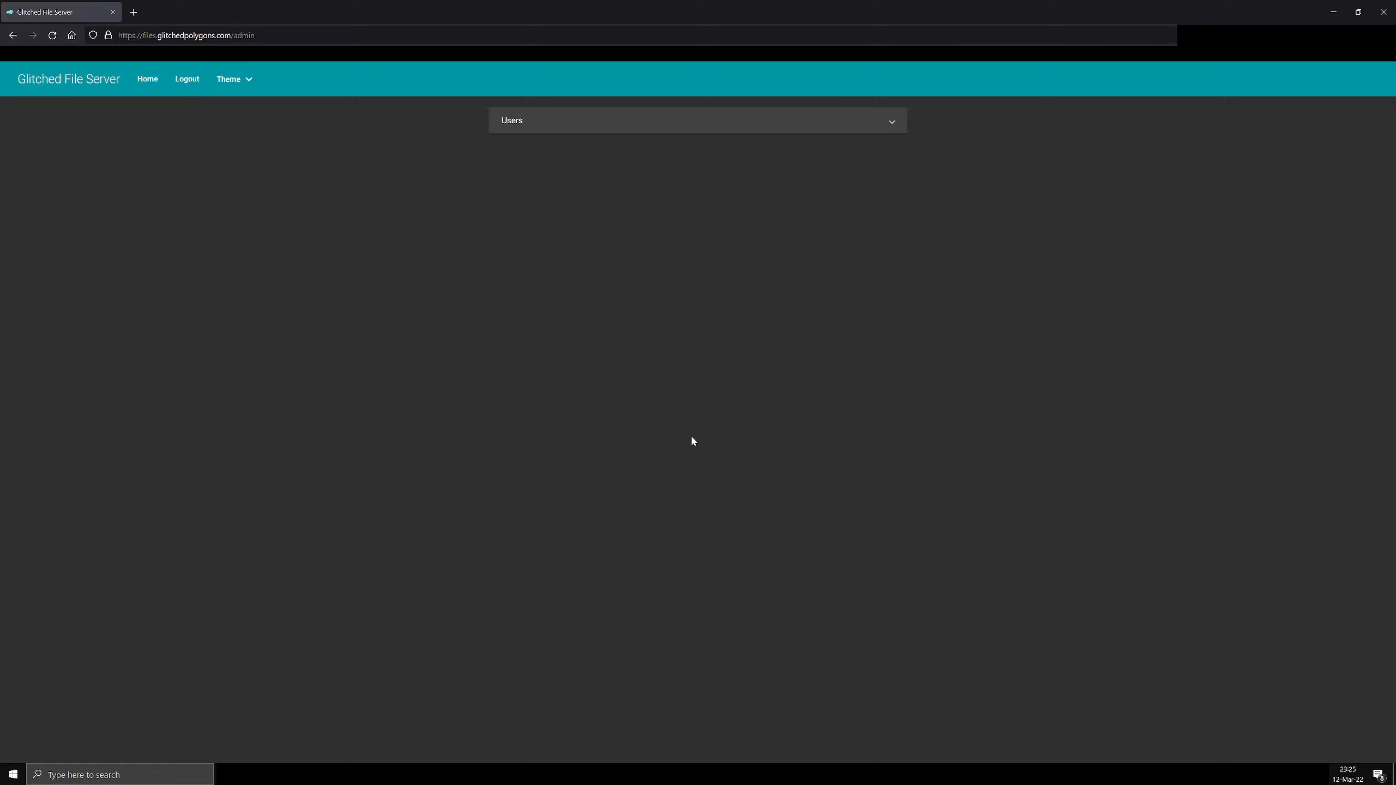
Expand Users, search for the exact username, and open the single matching user's details.
{"action": "left_click", "coordinate": [537, 131]}
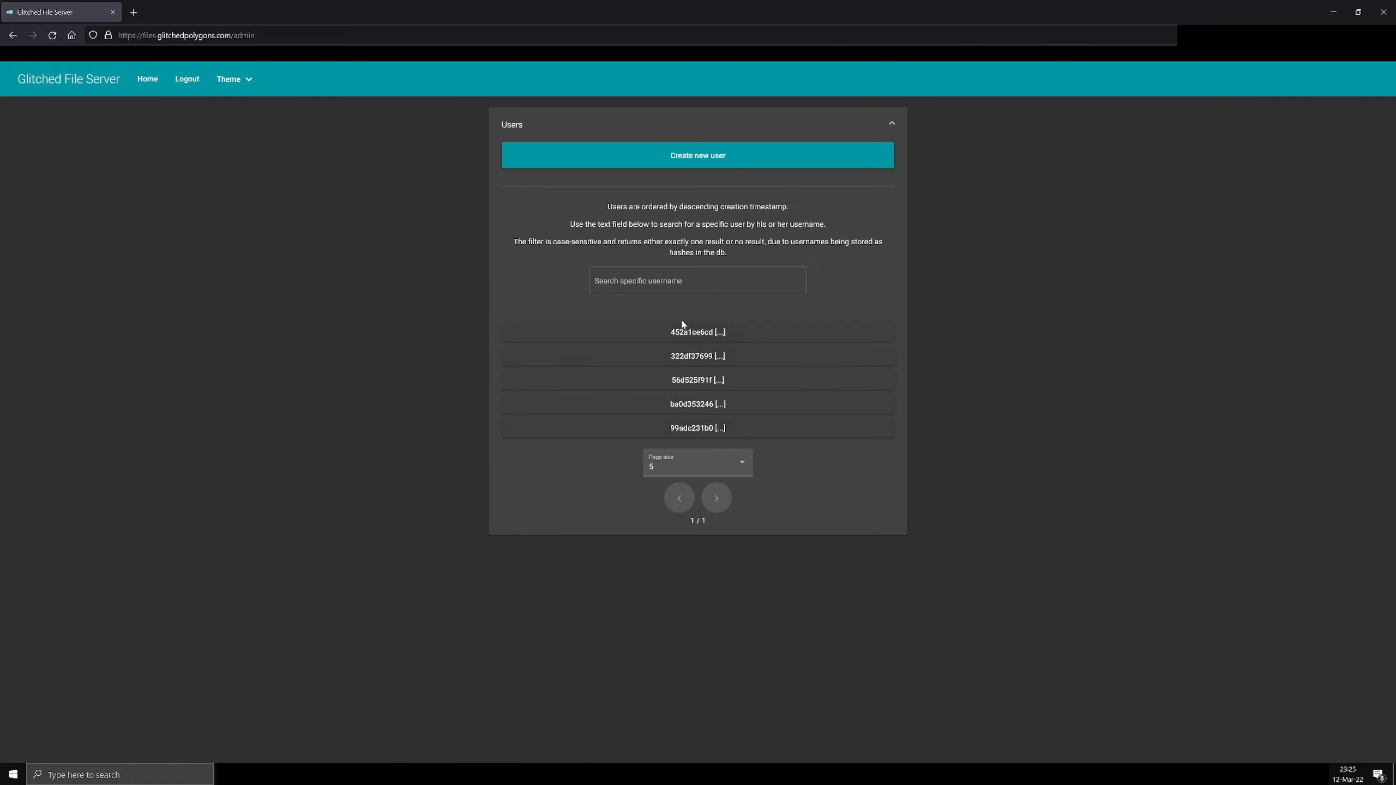
{"action": "left_click", "coordinate": [697, 281]}
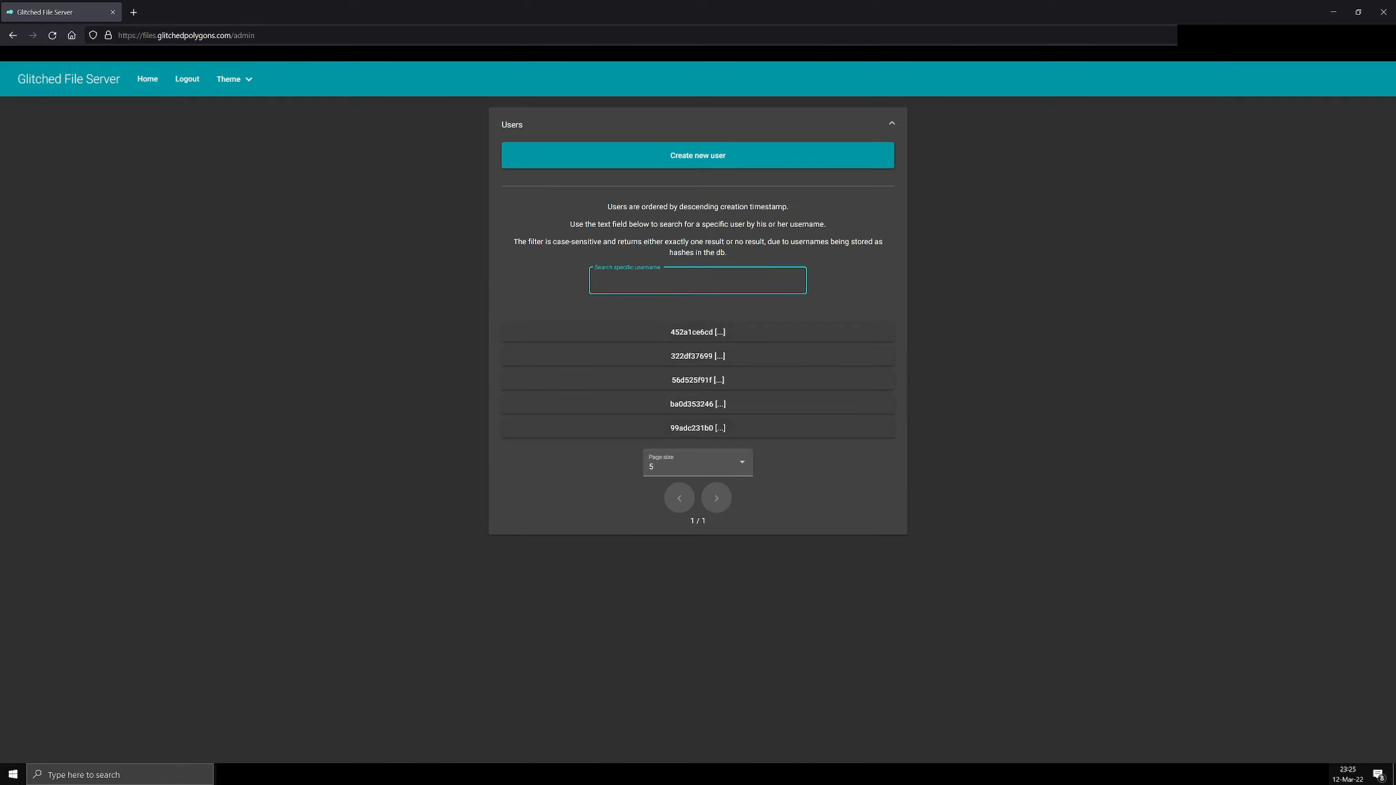
{"action": "type", "text": "GlitchedP"}
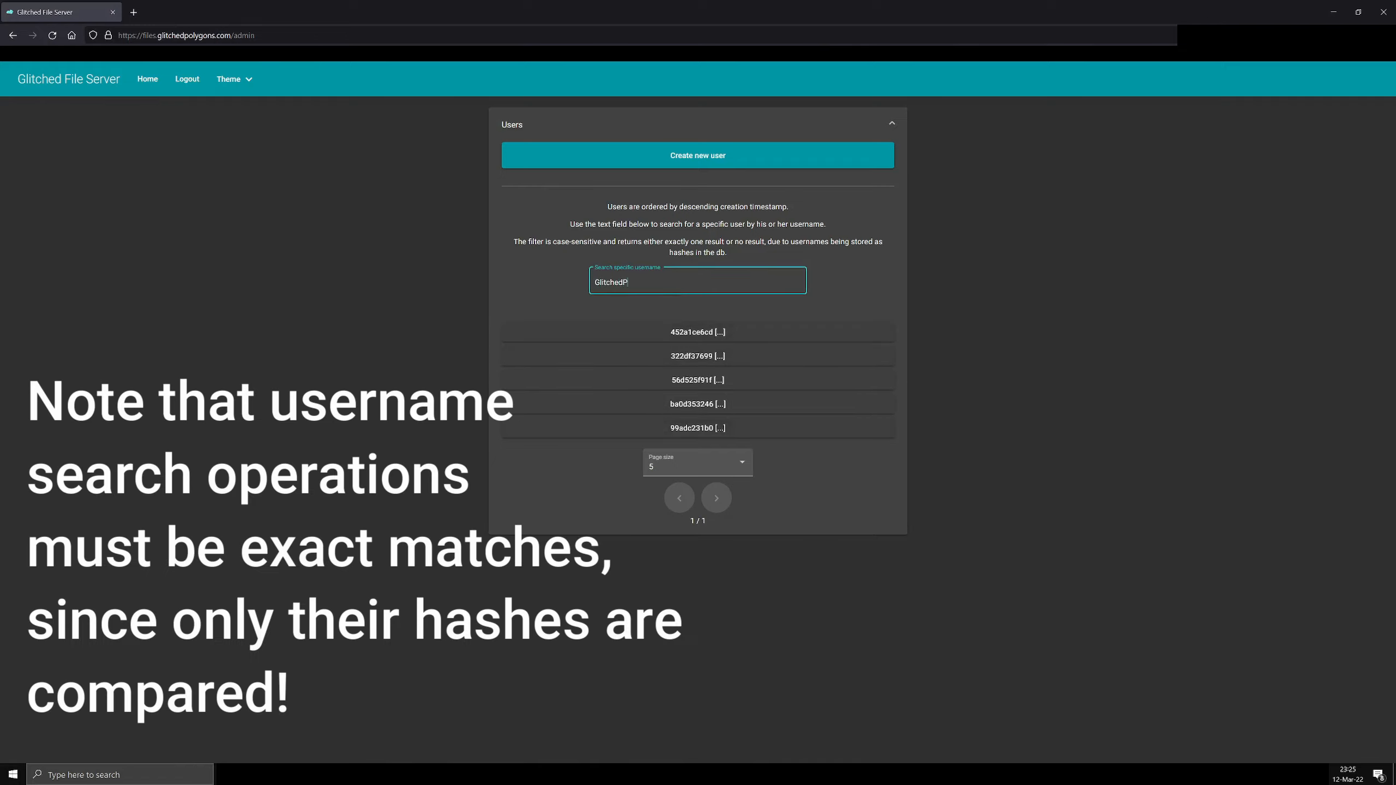
{"action": "type", "text": "olygons"}
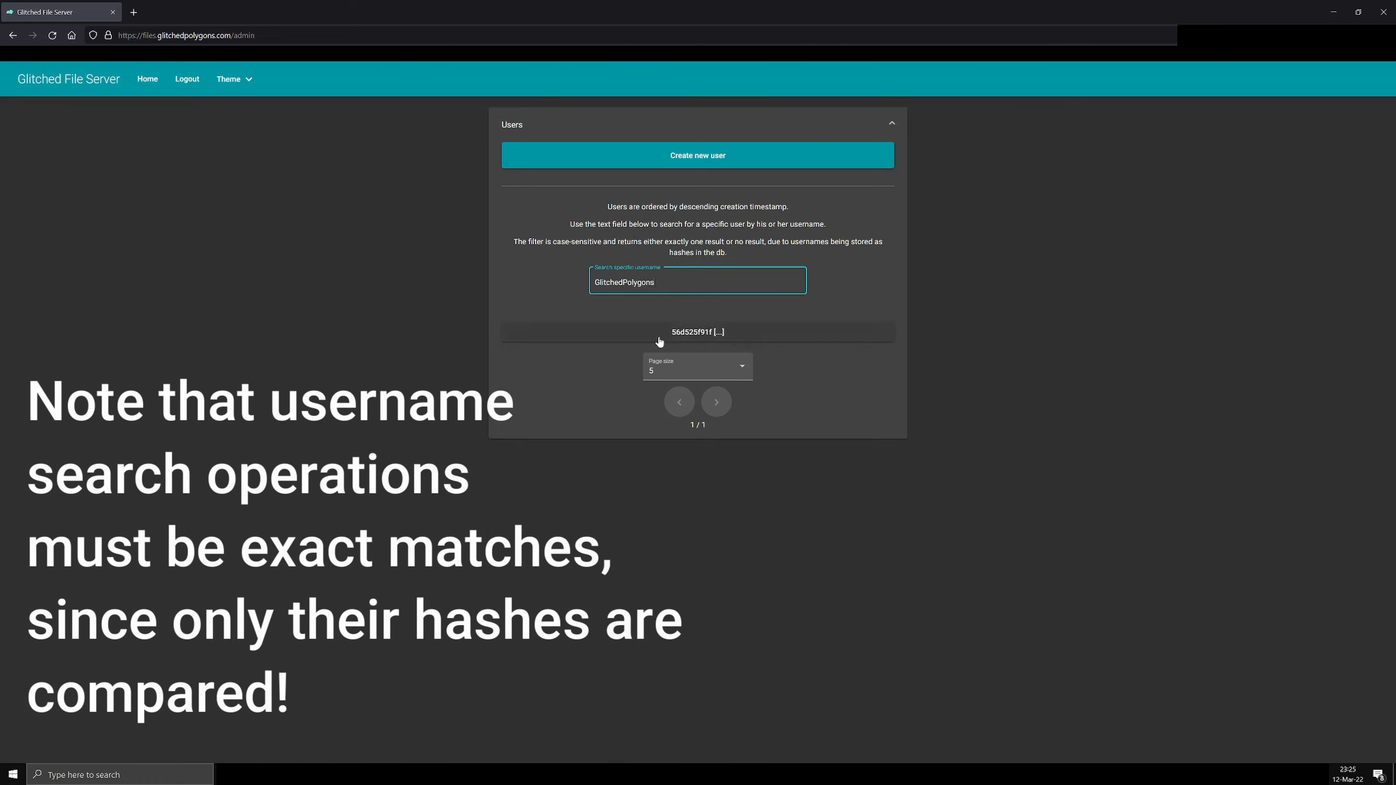
{"action": "key", "text": "ctrl+a"}
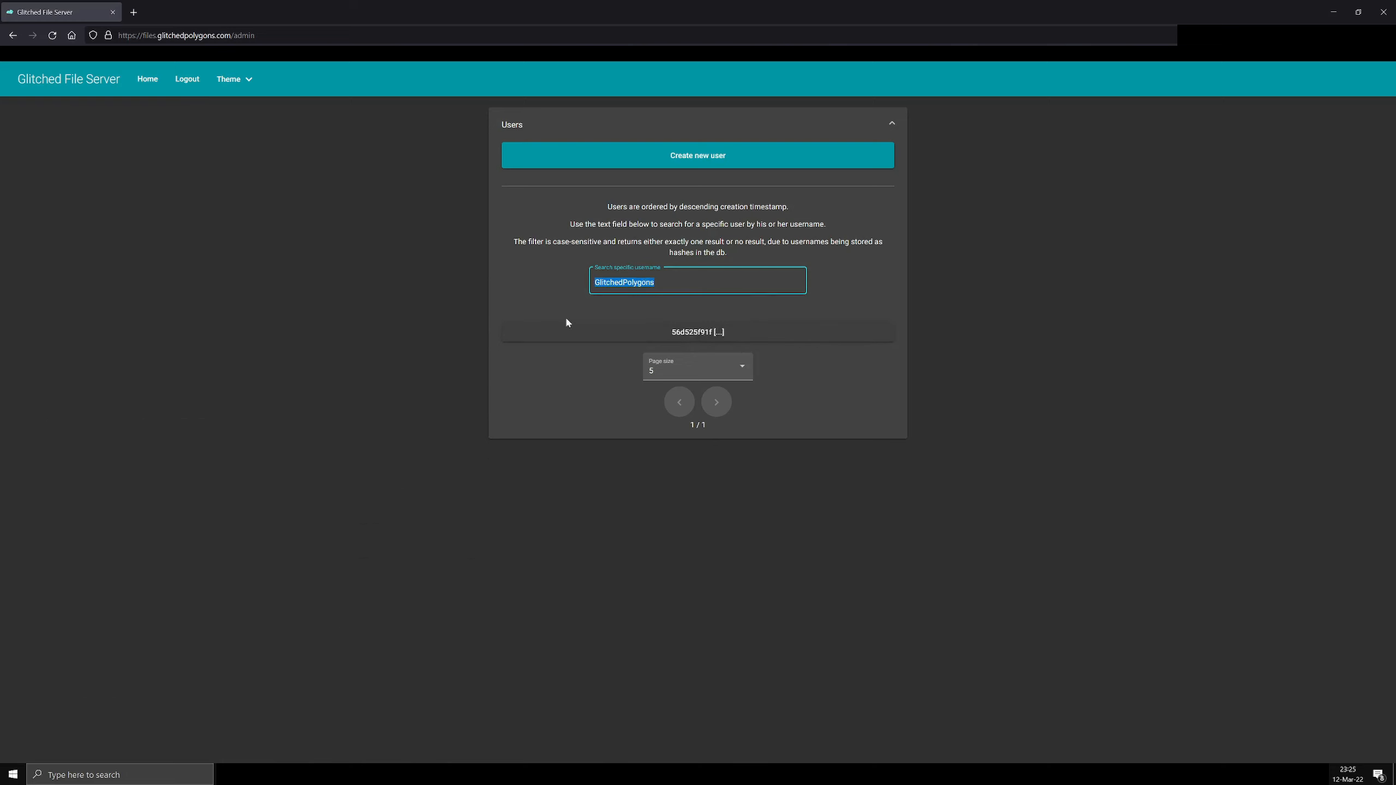
{"action": "left_click", "coordinate": [662, 334]}
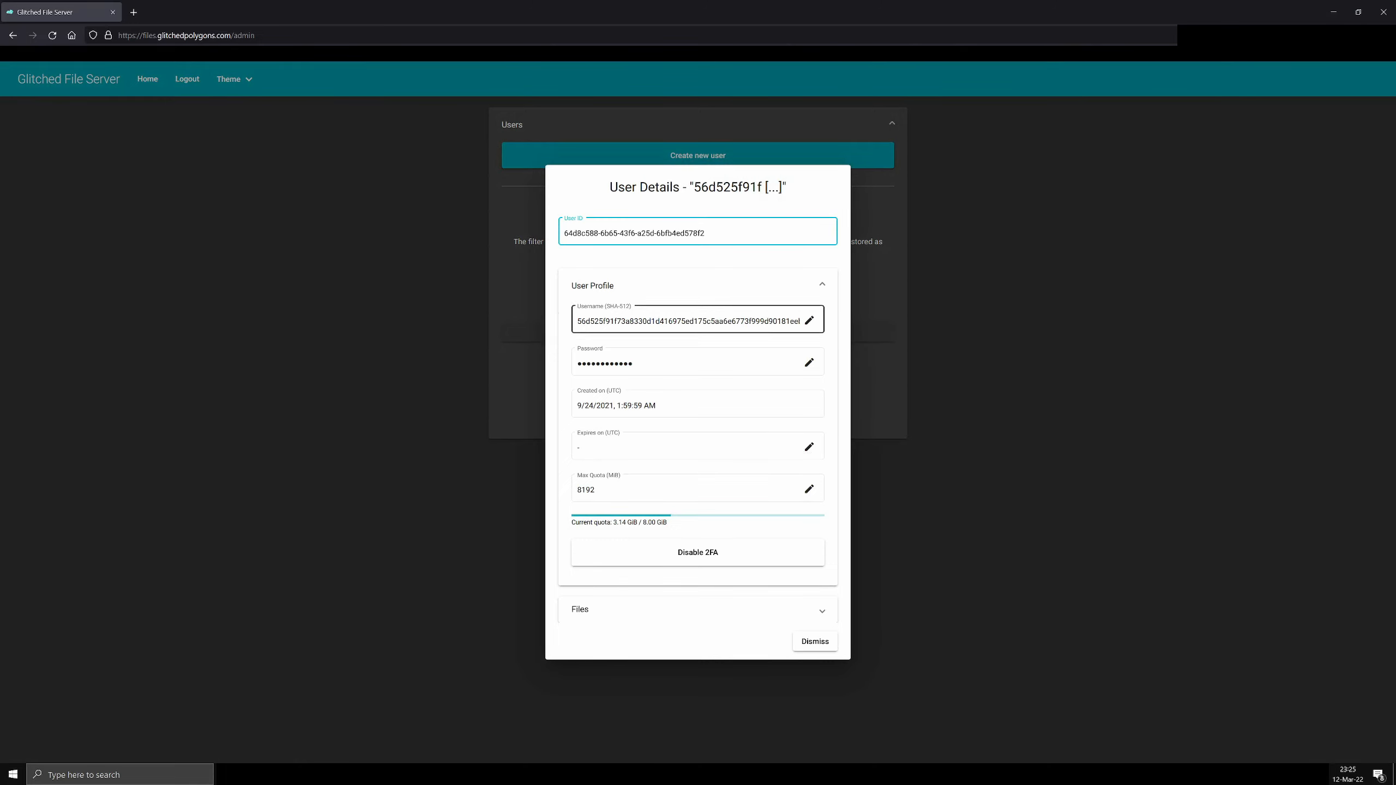
Expand the user's Files section and scroll through their uploaded files.
{"action": "left_click", "coordinate": [634, 609]}
{"action": "scroll", "coordinate": [669, 469], "scroll_direction": "down", "scroll_amount": 3}
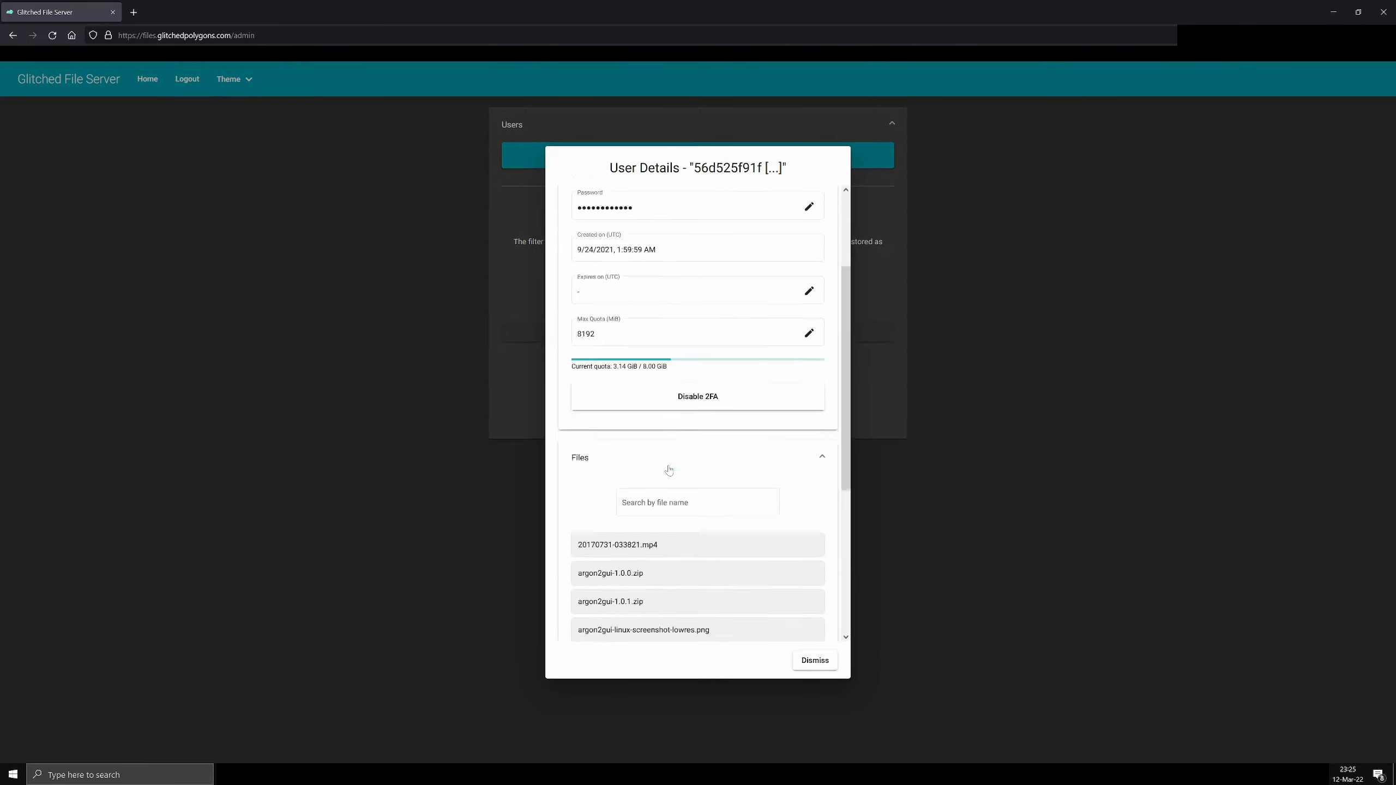
{"action": "scroll", "coordinate": [669, 469], "scroll_direction": "down", "scroll_amount": 2}
{"action": "scroll", "coordinate": [626, 379], "scroll_direction": "up", "scroll_amount": 5}
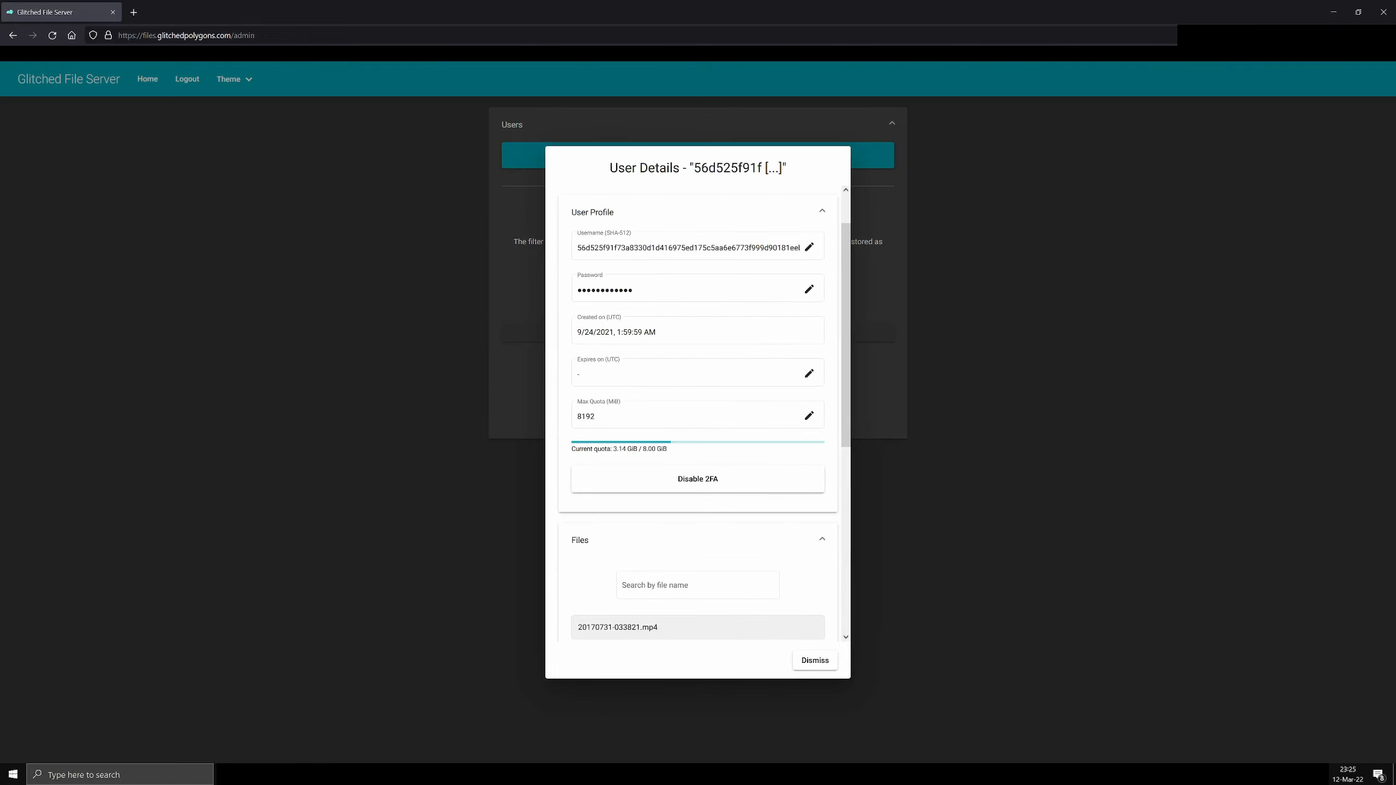
{"action": "scroll", "coordinate": [635, 489], "scroll_direction": "down", "scroll_amount": 3}
{"action": "mouse_move", "coordinate": [735, 497]}
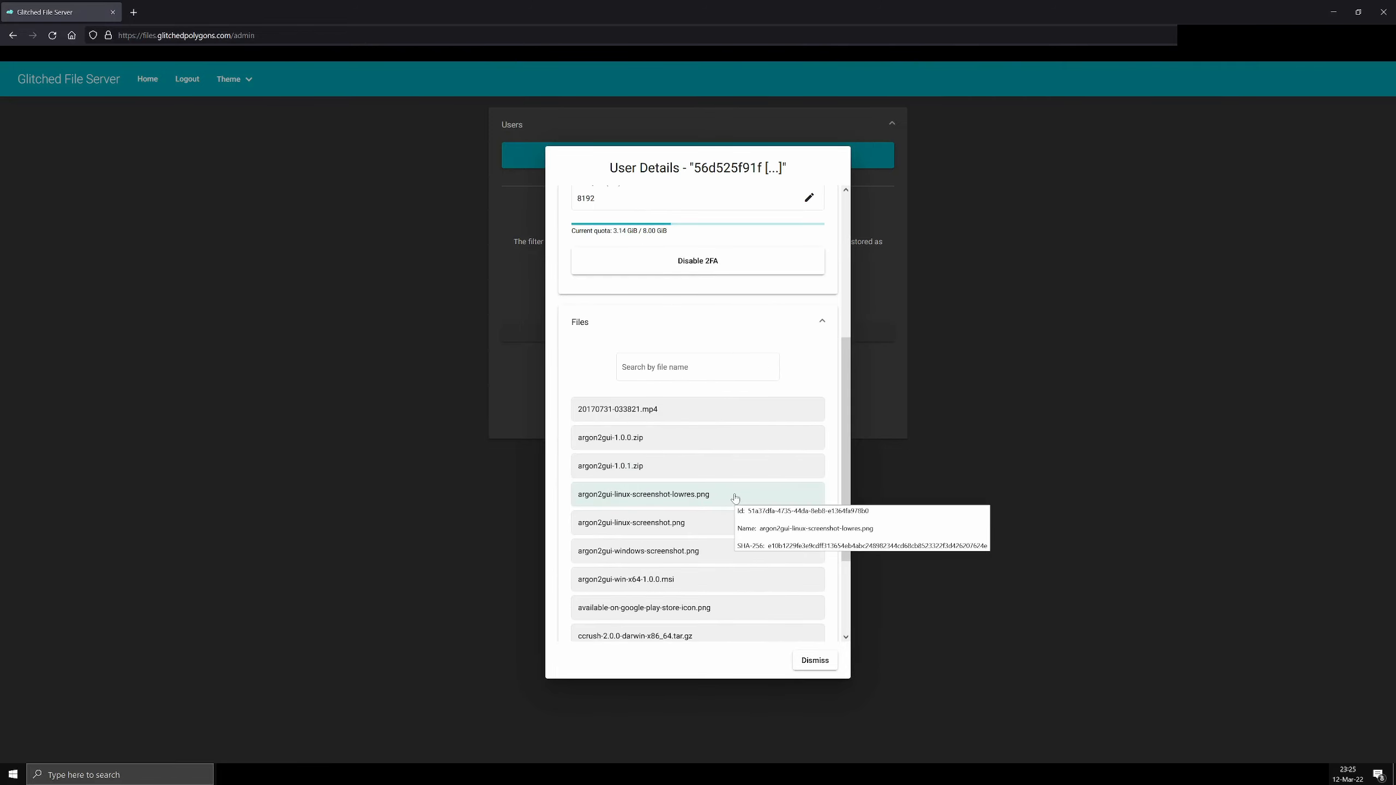
{"action": "scroll", "coordinate": [736, 498], "scroll_direction": "up", "scroll_amount": 4}
{"action": "scroll", "coordinate": [736, 497], "scroll_direction": "down", "scroll_amount": 4}
{"action": "scroll", "coordinate": [734, 499], "scroll_direction": "up", "scroll_amount": 5}
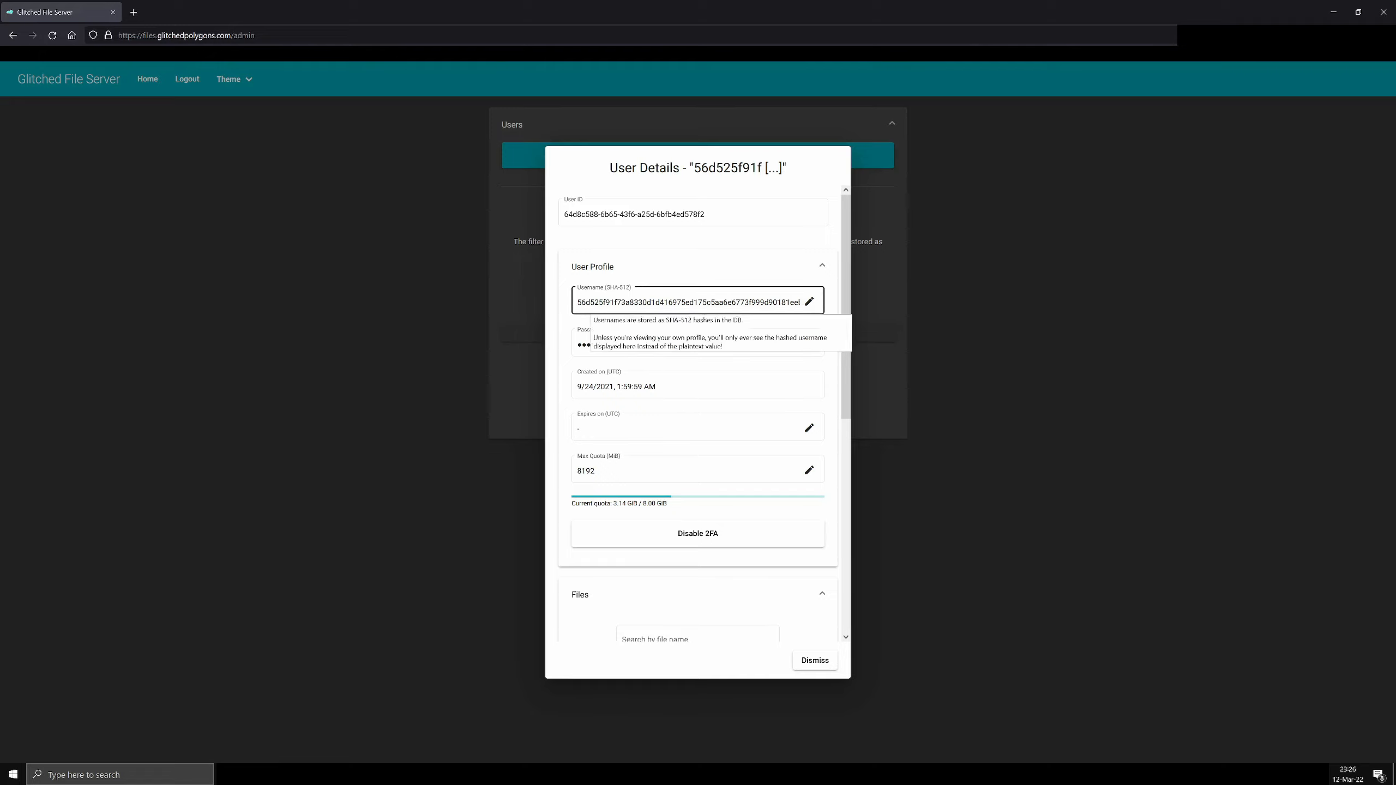
Cancel the username change, close User Details, and open the Create new user form.
{"action": "left_click", "coordinate": [807, 305]}
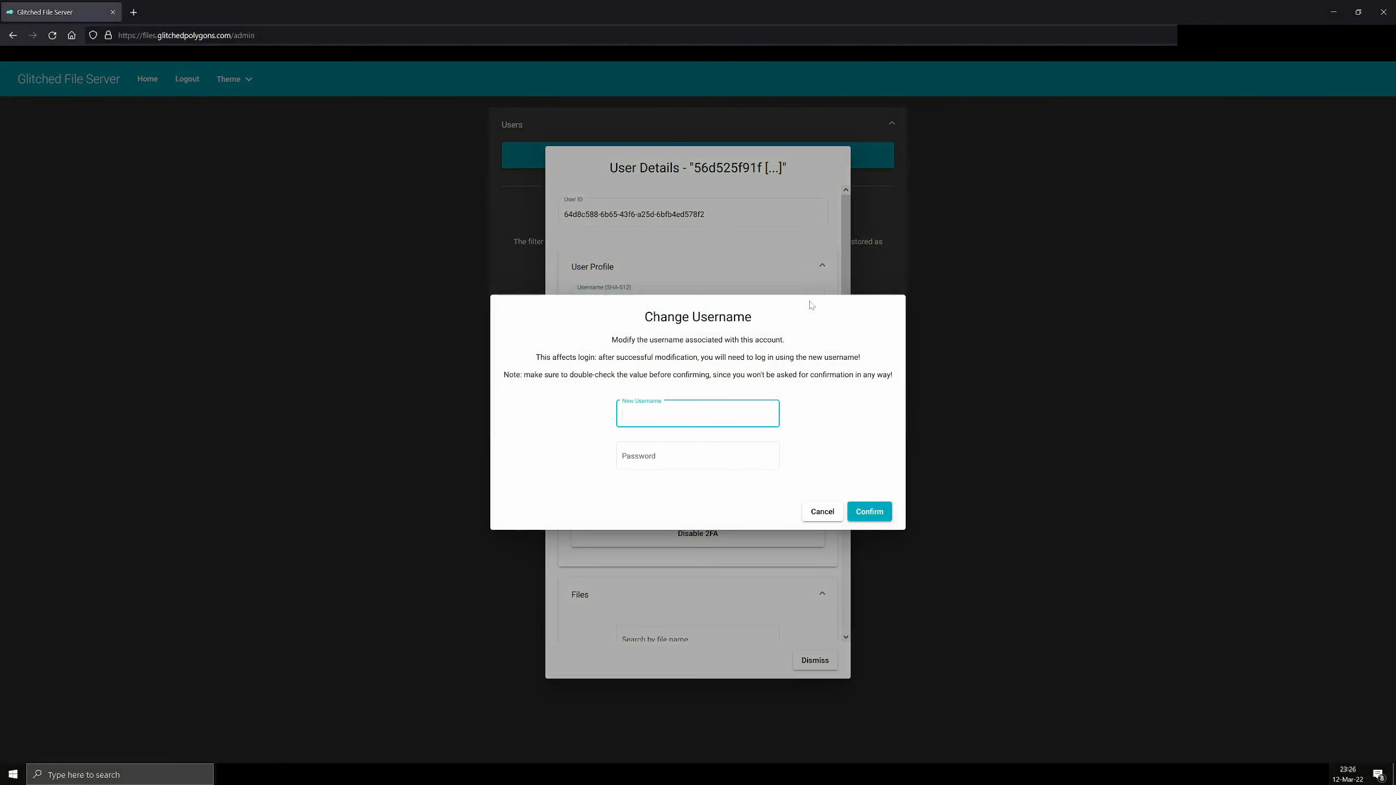
{"action": "left_click", "coordinate": [821, 513]}
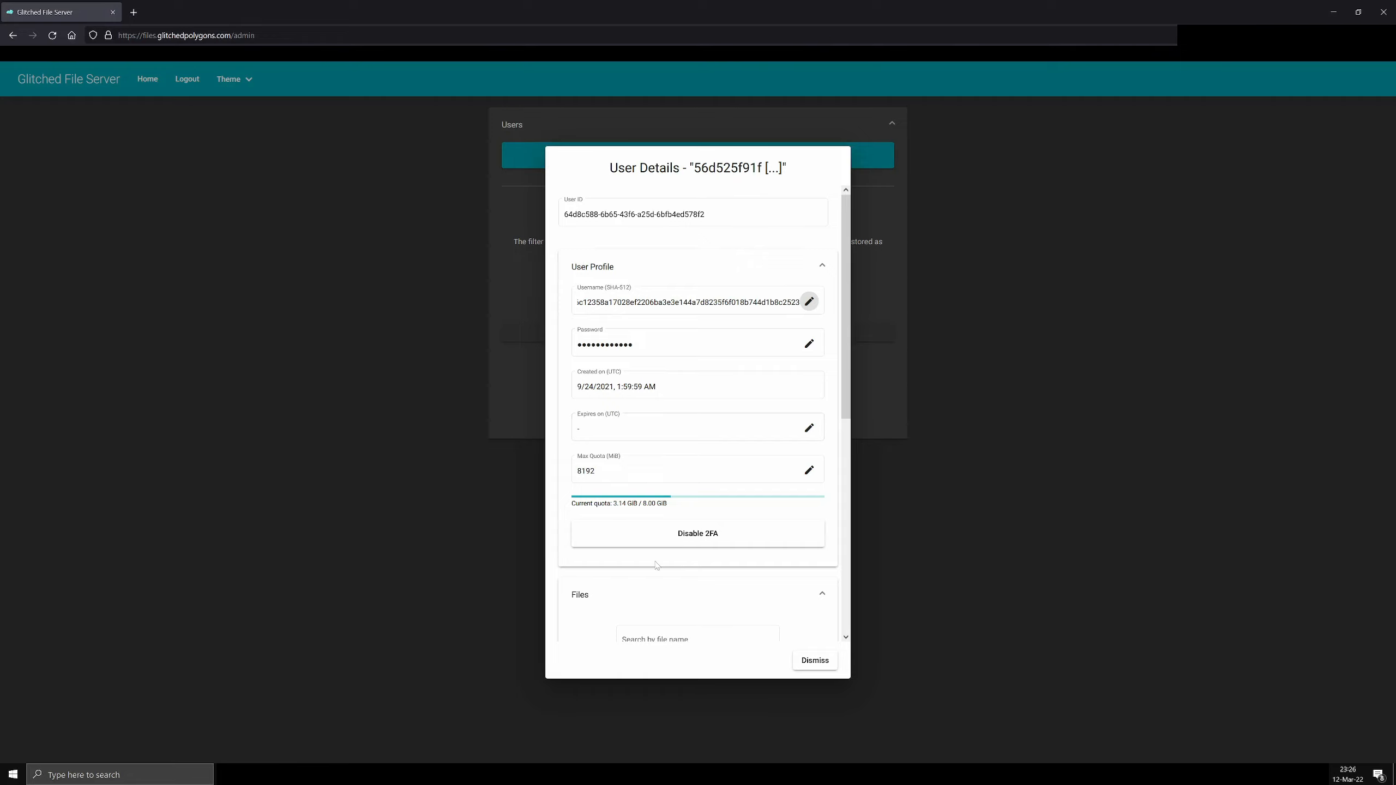
{"action": "scroll", "coordinate": [700, 567], "scroll_direction": "down", "scroll_amount": 4}
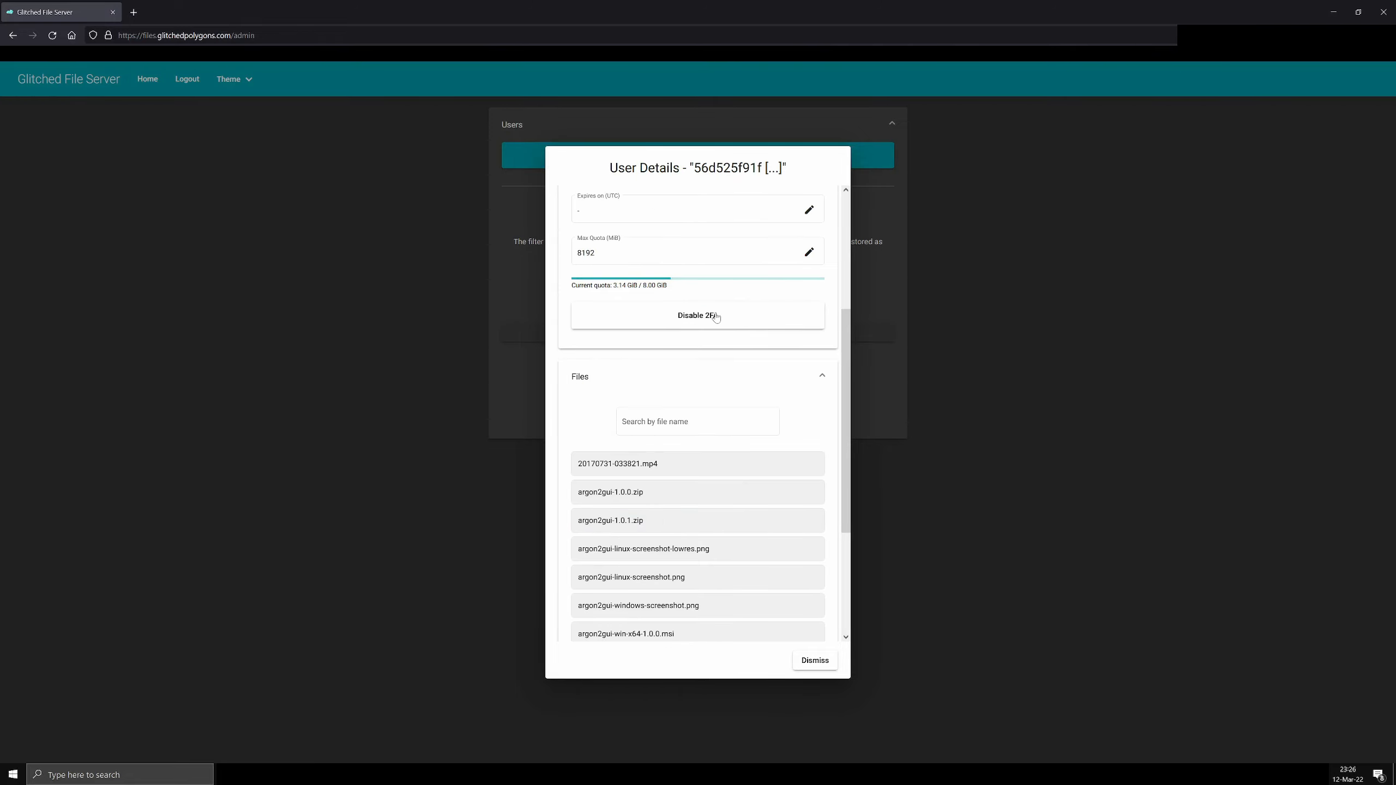
{"action": "scroll", "coordinate": [776, 448], "scroll_direction": "up", "scroll_amount": 4}
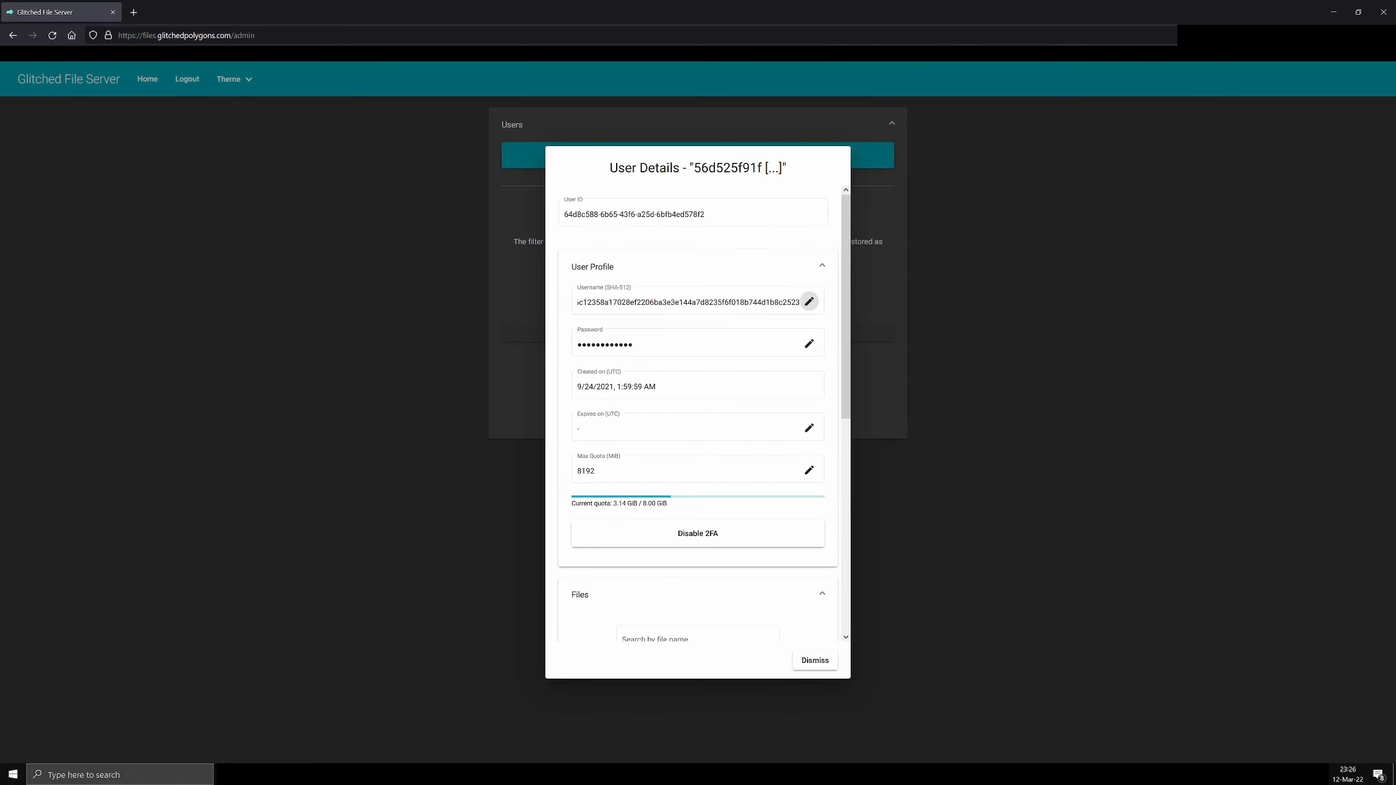
{"action": "left_click", "coordinate": [1054, 352]}
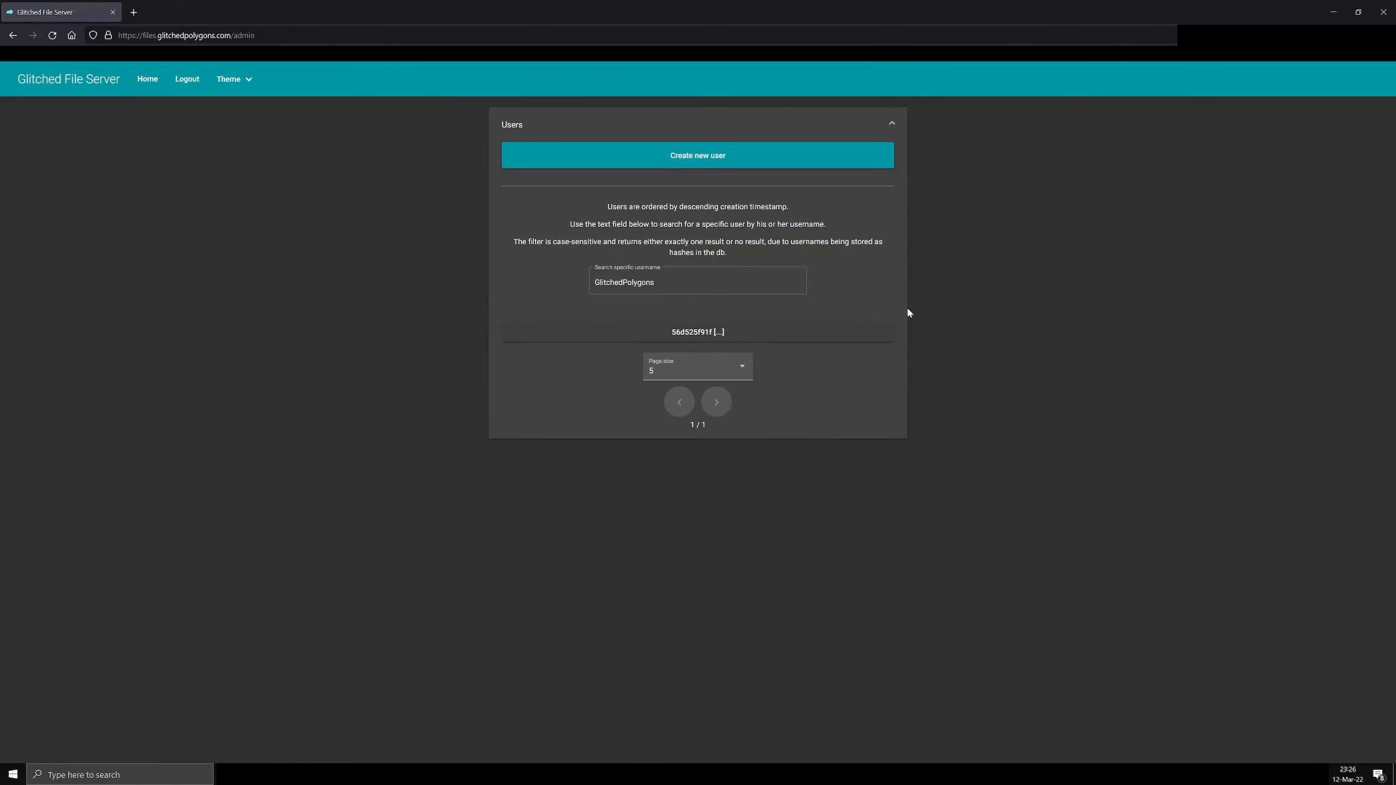
{"action": "left_click", "coordinate": [666, 160]}
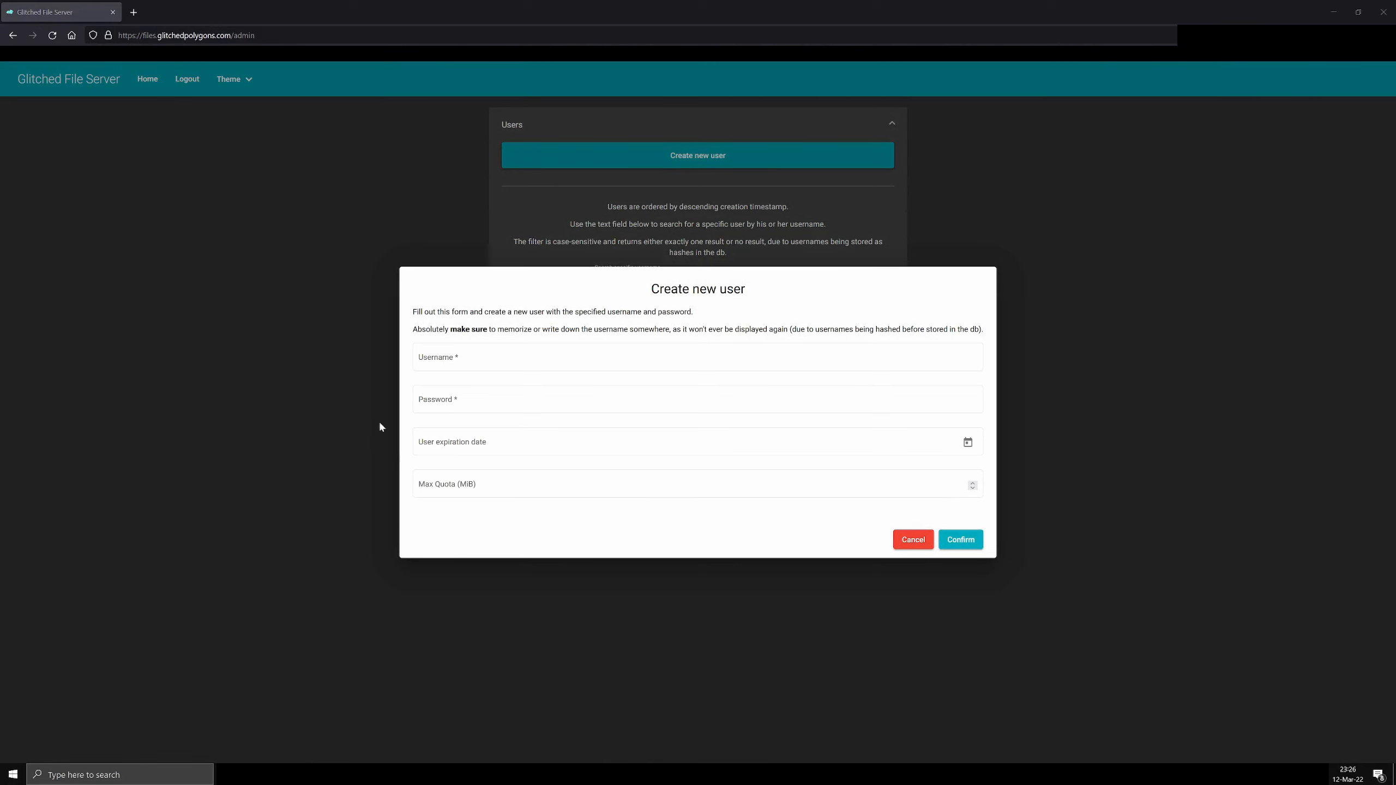
Enter username 'test', a password, and an expiration date of 3/14/2022.
{"action": "left_click", "coordinate": [484, 352]}
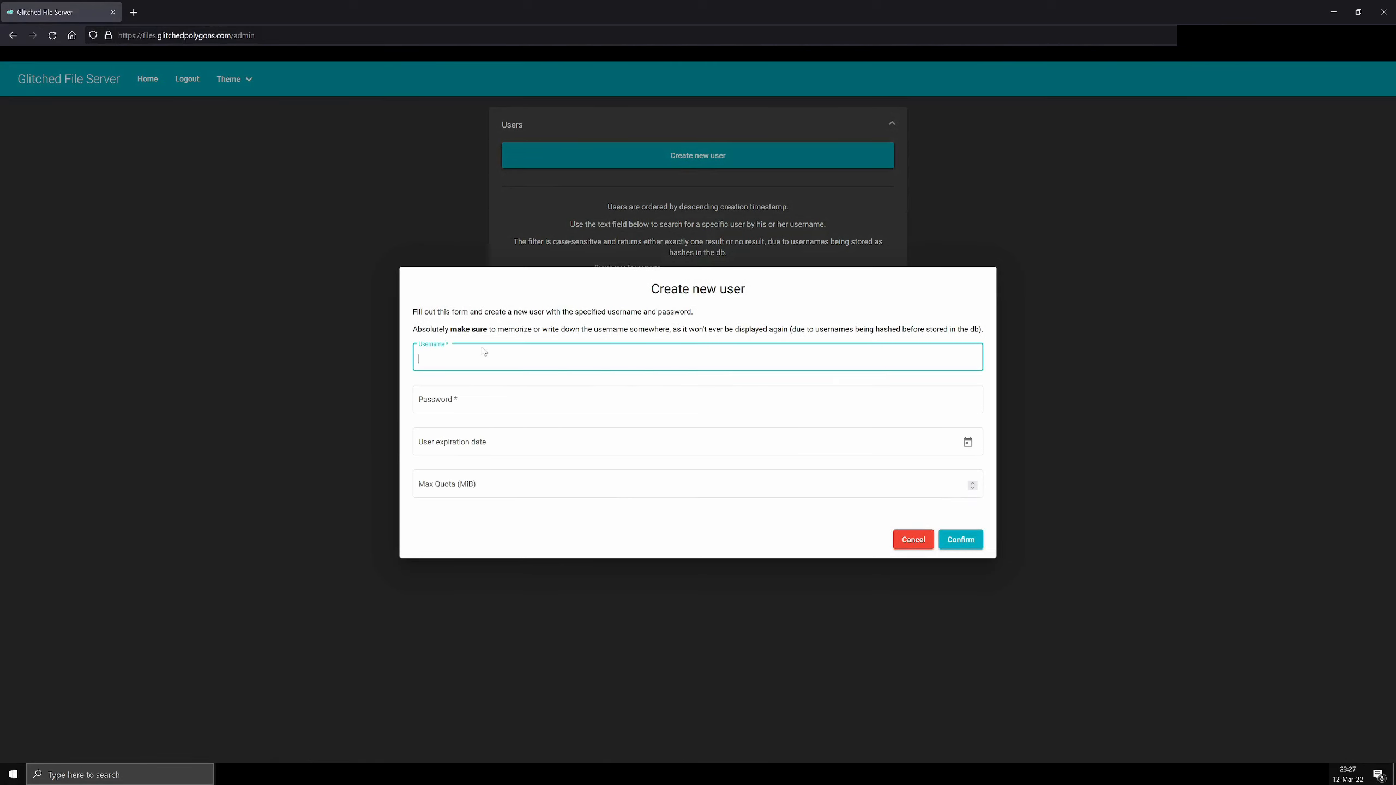
{"action": "type", "text": "test"}
{"action": "key", "text": "Tab"}
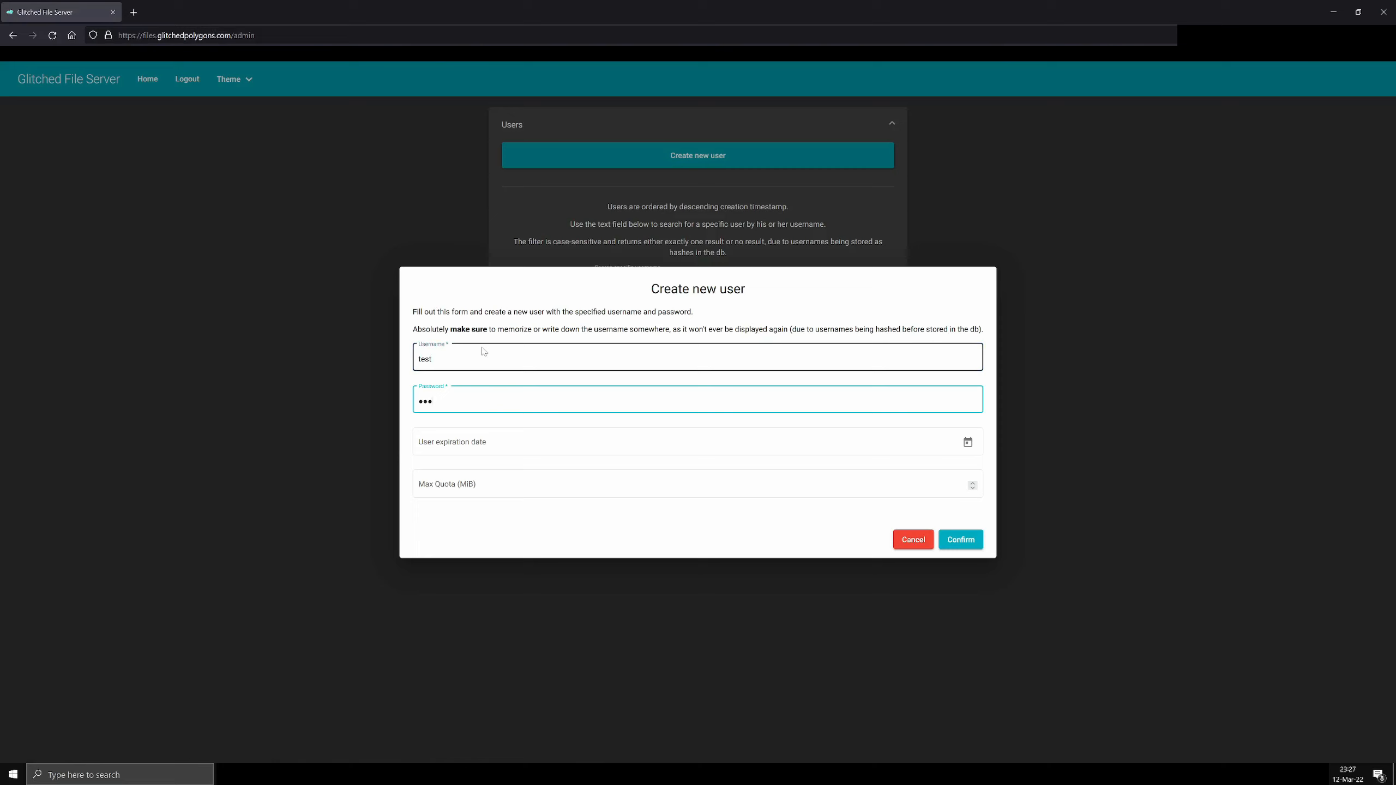
{"action": "left_click", "coordinate": [968, 443]}
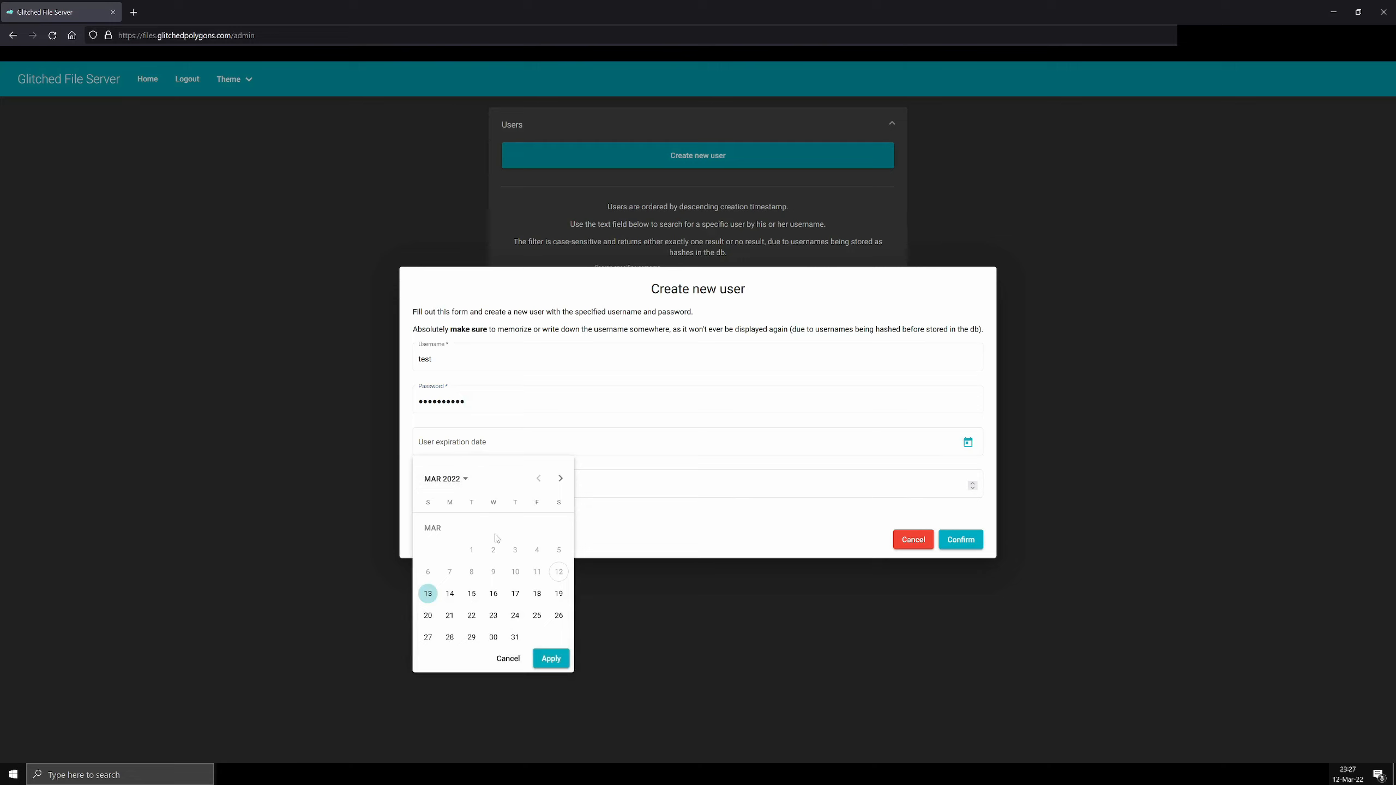
{"action": "left_click", "coordinate": [450, 592]}
{"action": "left_click", "coordinate": [450, 594]}
{"action": "left_click", "coordinate": [552, 658]}
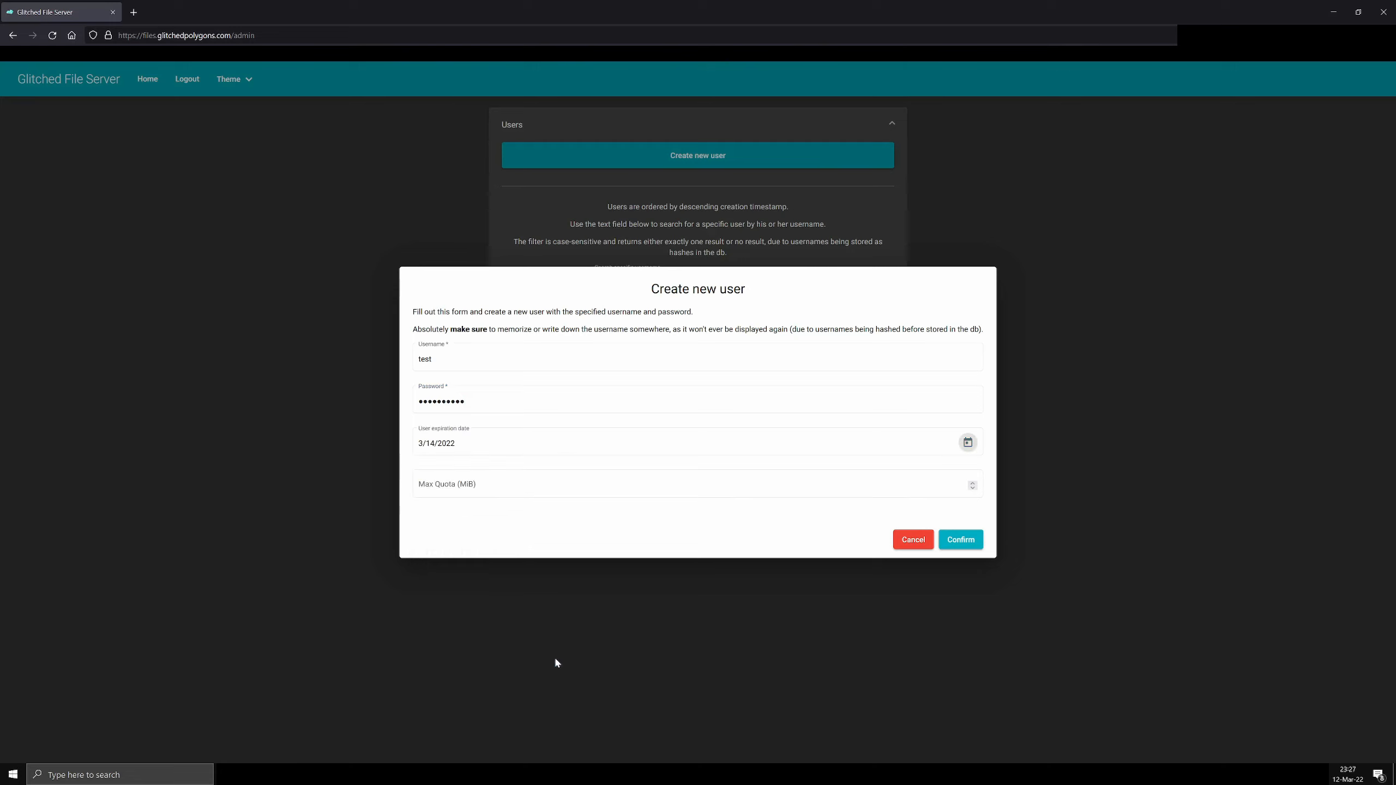
Set the maximum quota to 1024 MiB and submit the new user.
{"action": "key", "text": "Tab"}
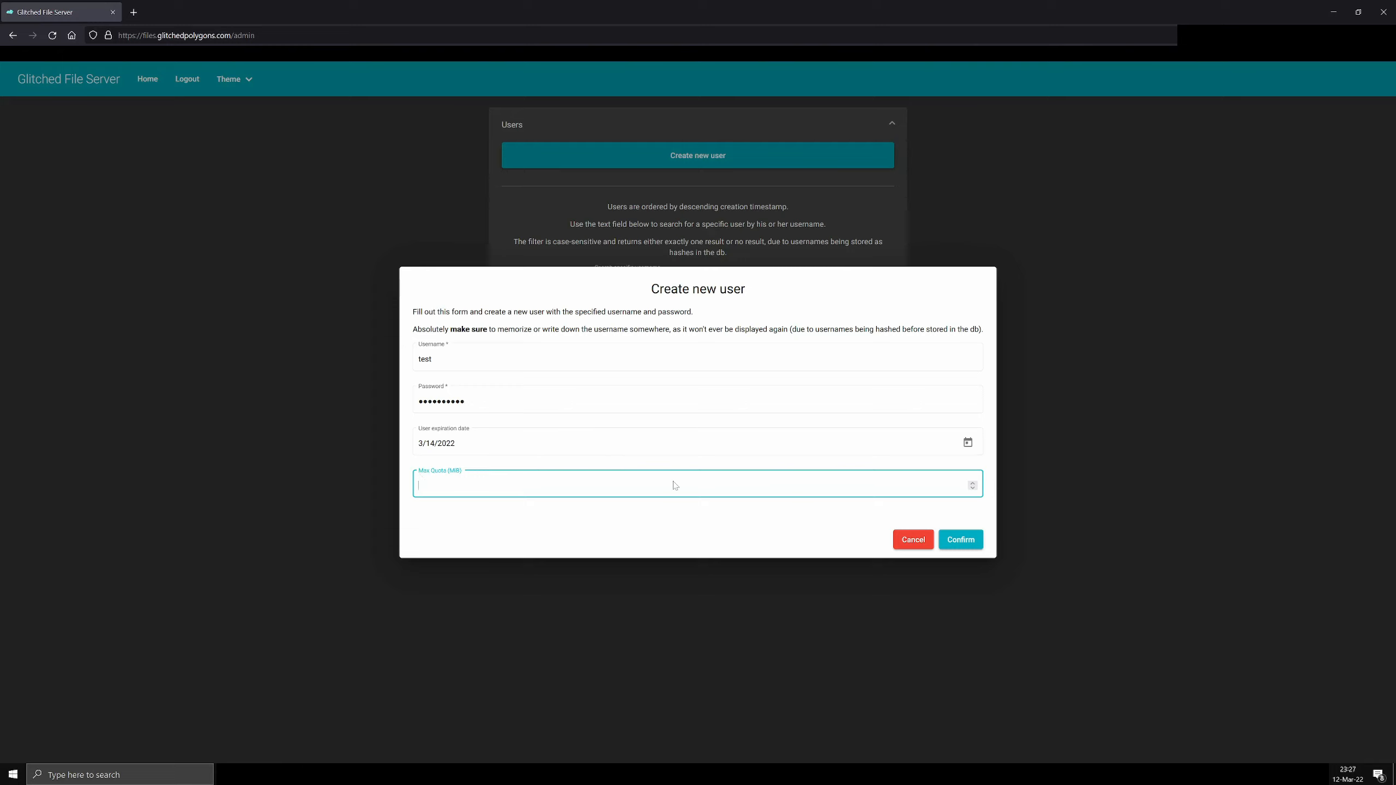
{"action": "type", "text": "1024"}
{"action": "left_click", "coordinate": [971, 540]}
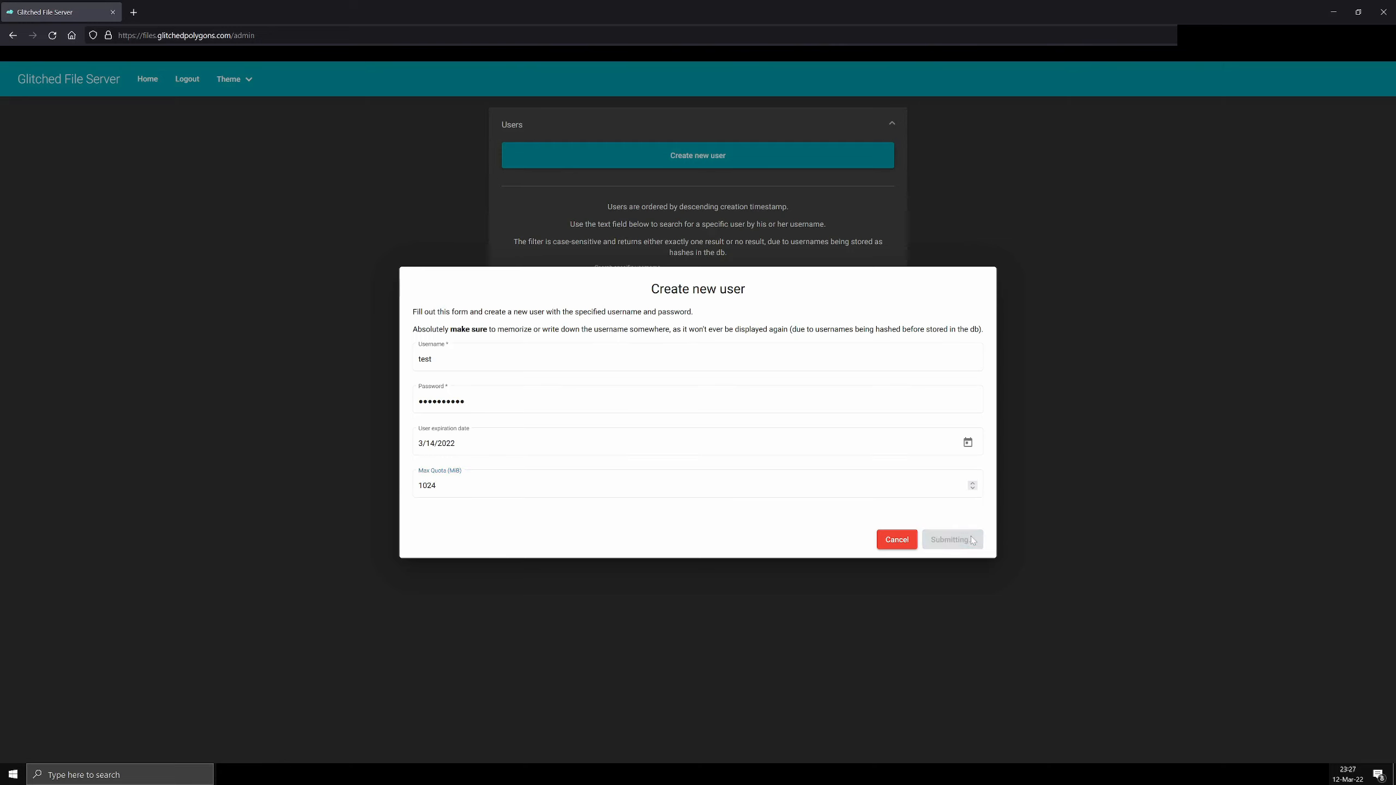